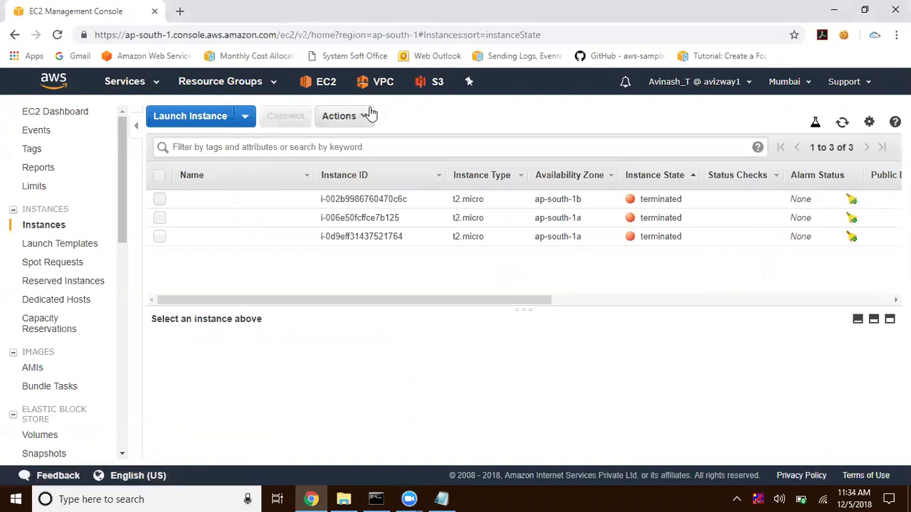
Look over the instance state actions available for the EC2 instances, including Stop - Hibernate
click(360, 116)
mouse_move(407, 207)
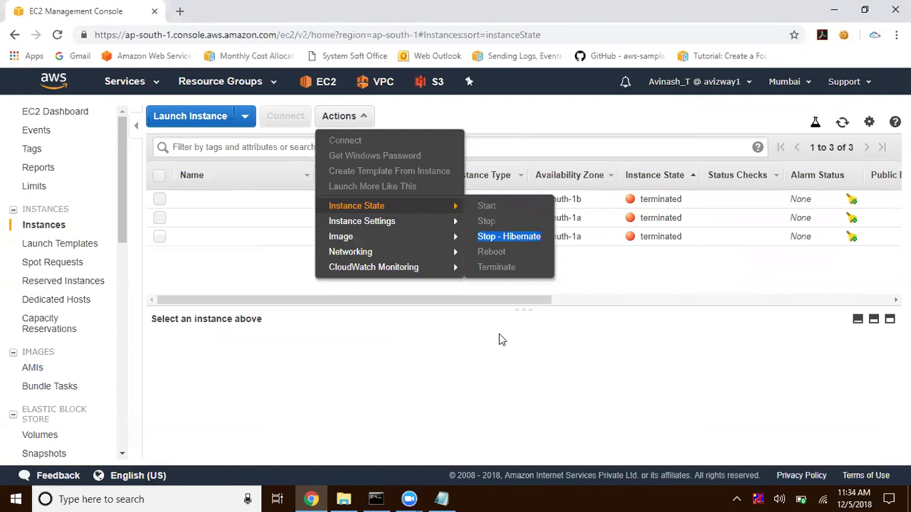
click(499, 334)
Switch to Notepad and note the instance families "m3, m4, c3, c4, r3 & r4"
click(441, 499)
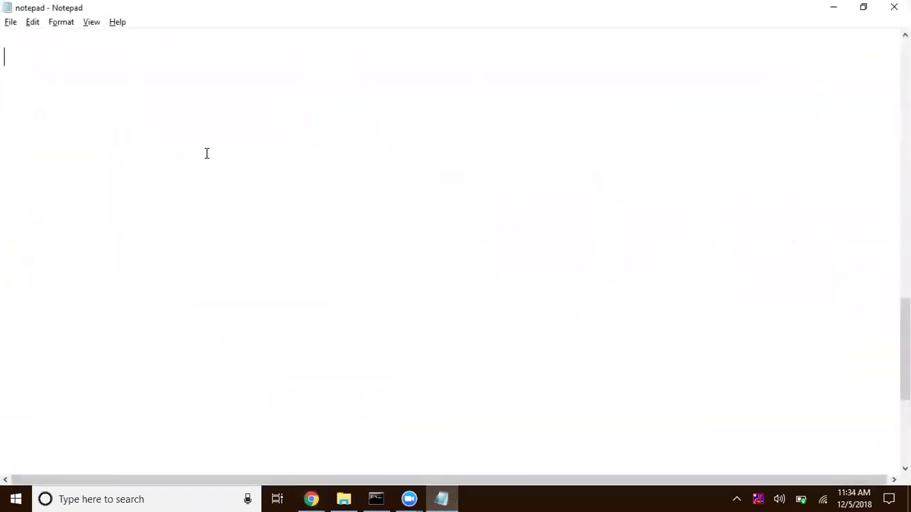
text(m3, m4, c)
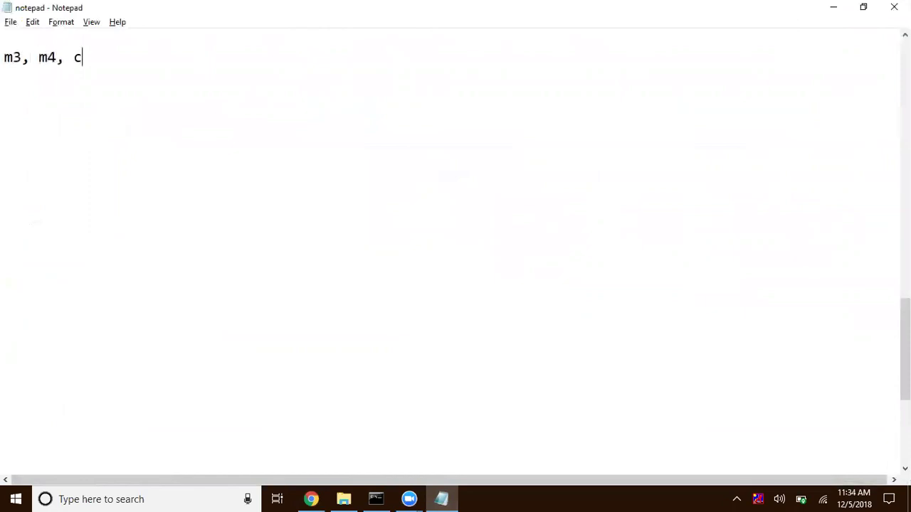
text(3, c4, r3 & r4)
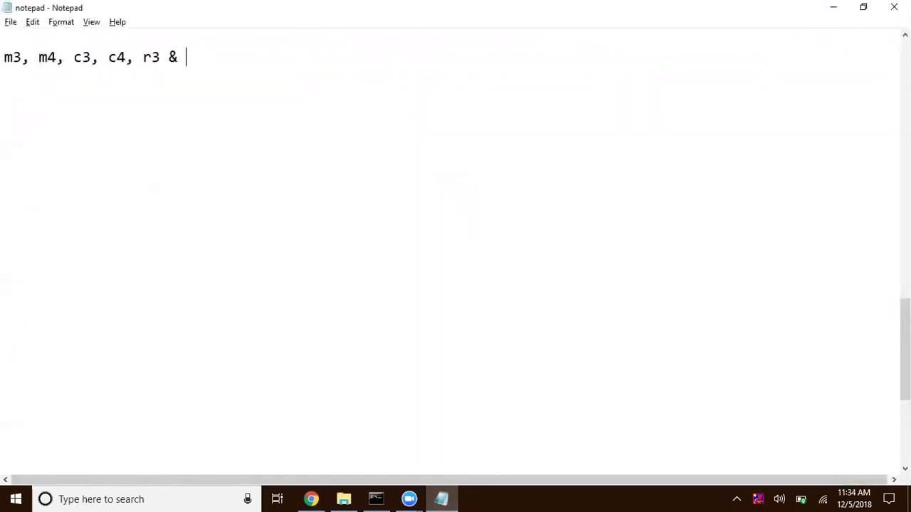
key(Return)
key(Return)
Add the lines "Amazon Linux AMI 1" and "EBS volume must be encrypted" below, each separated by a blank line
text(Am)
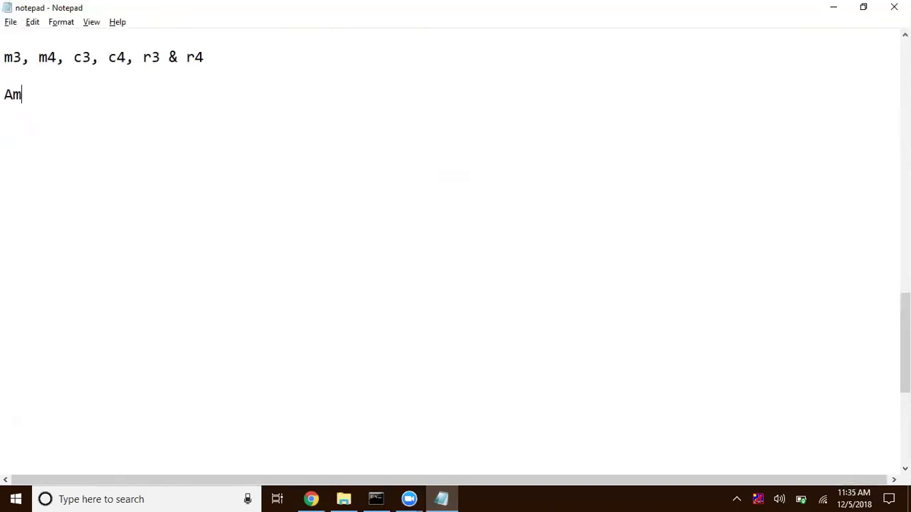
text(azon Linux AMI 1)
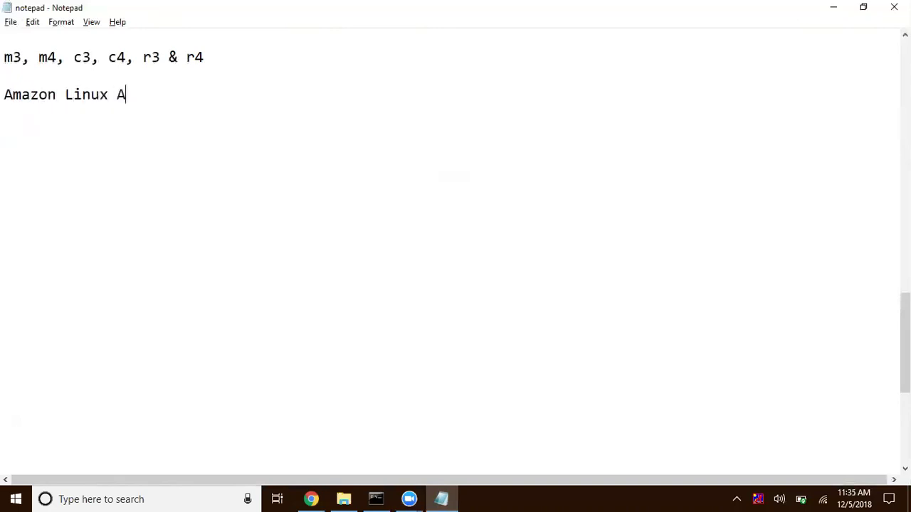
key(Return)
key(Return)
text(EBS )
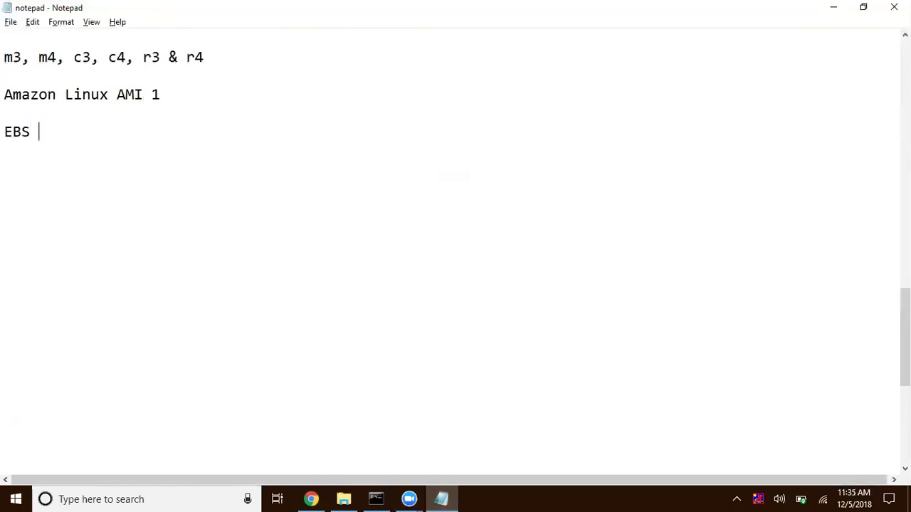
text(volume mus)
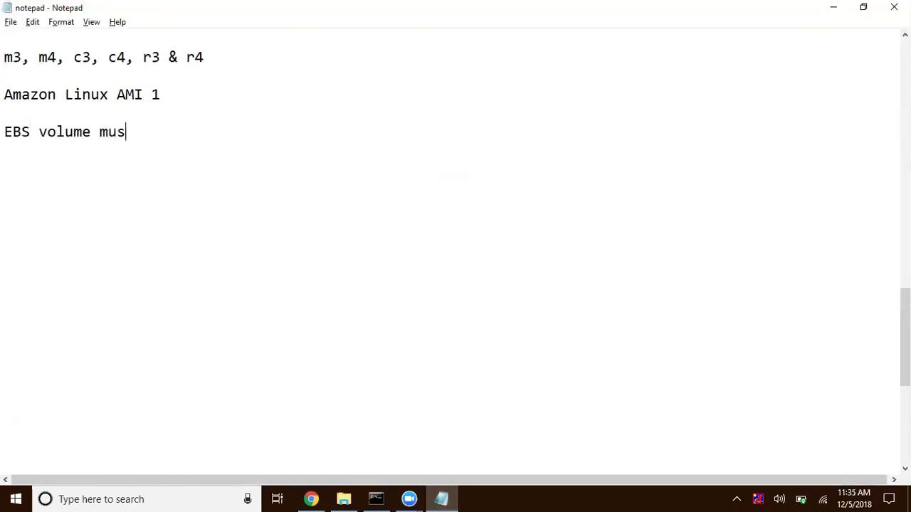
text(t be encrypted)
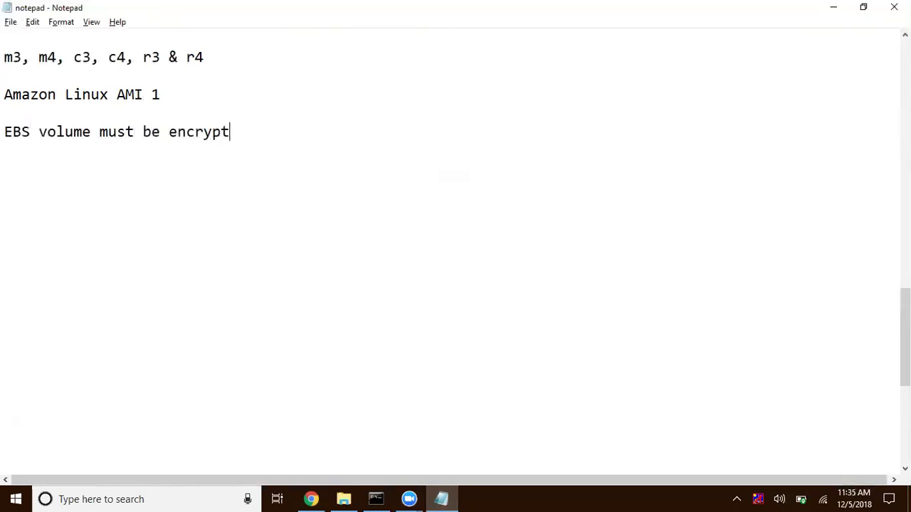
key(Return)
key(Return)
Switch to the EC2 console in Chrome and start launching an instance from Amazon Linux AMI 2018.03.0, with AMIs filtered to free tier only
click(312, 498)
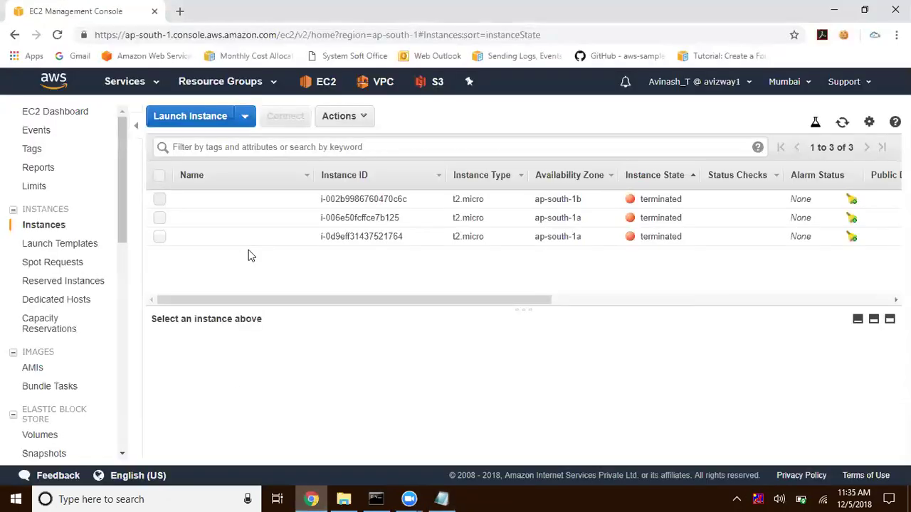
click(188, 117)
click(59, 362)
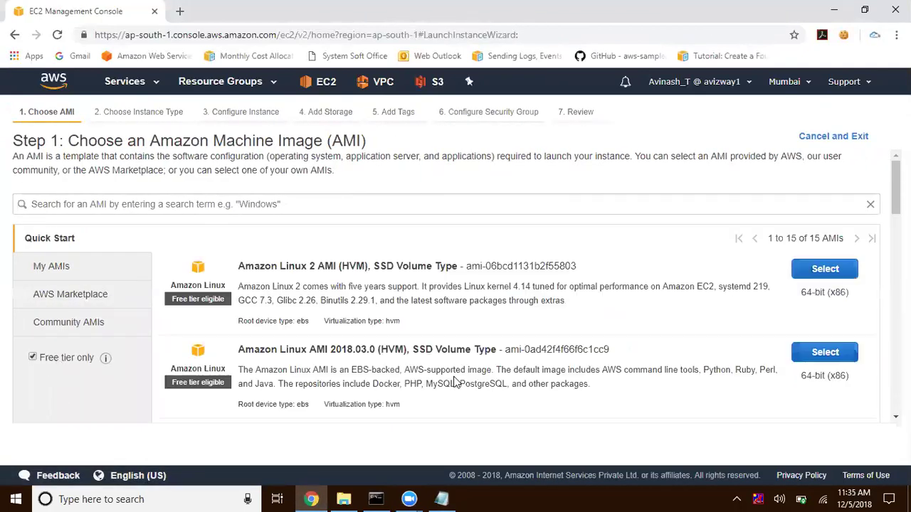
click(810, 354)
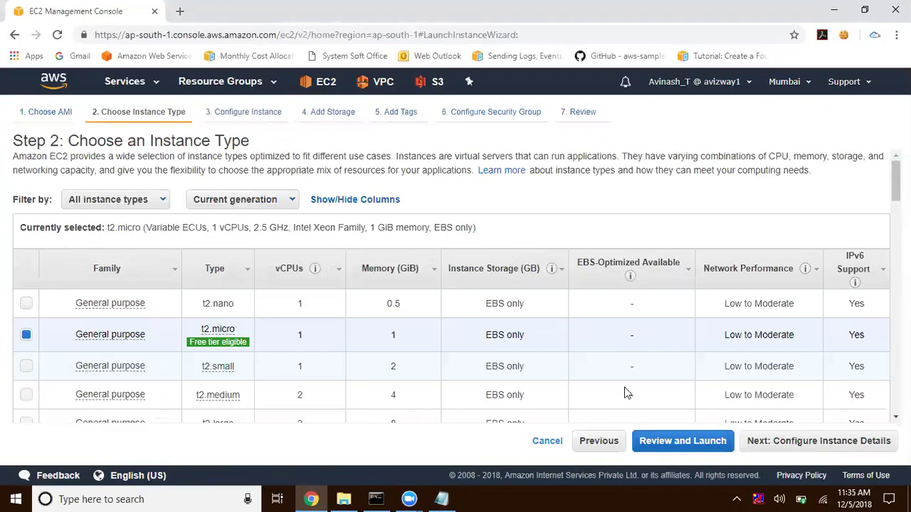
Check the instance families noted in Notepad, choose the compute optimized c4.large type in the launch wizard, and continue to the instance details
click(442, 499)
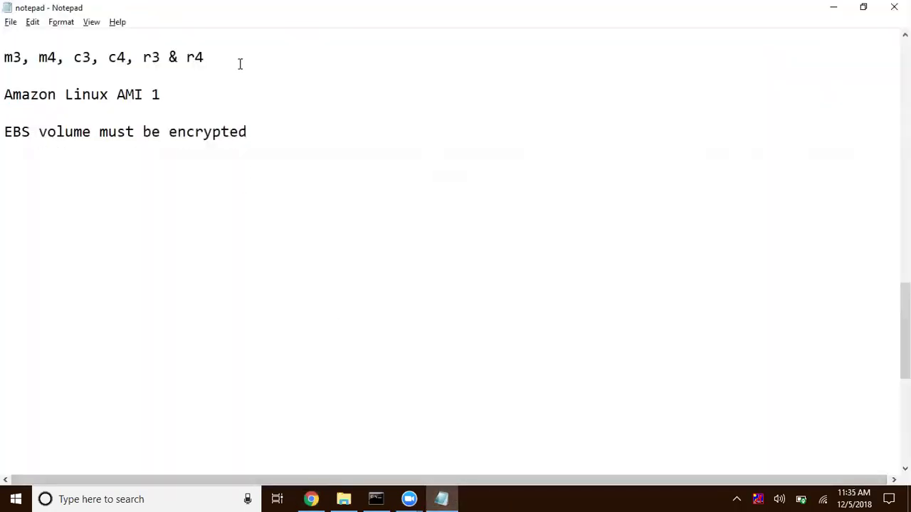
drag(228, 57, 3, 57)
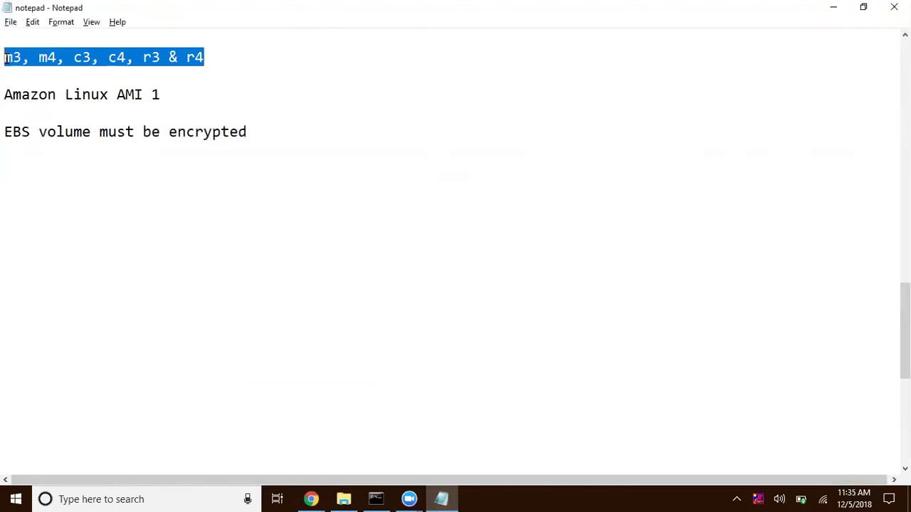
click(311, 499)
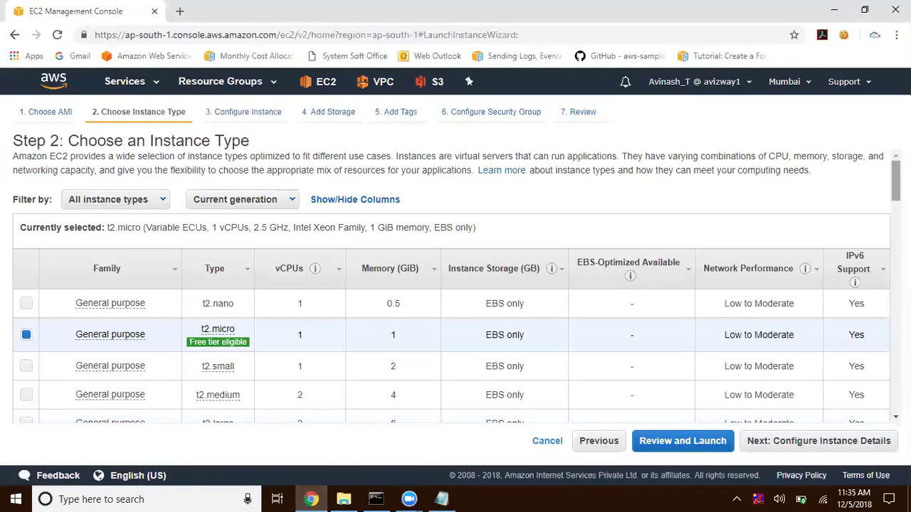
scroll(456, 285, down, 5)
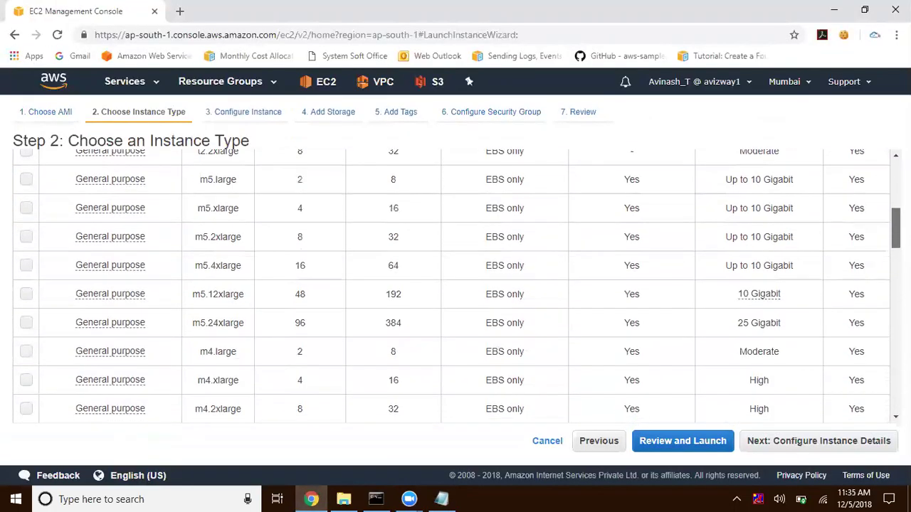
scroll(456, 284, down, 5)
scroll(455, 285, down, 5)
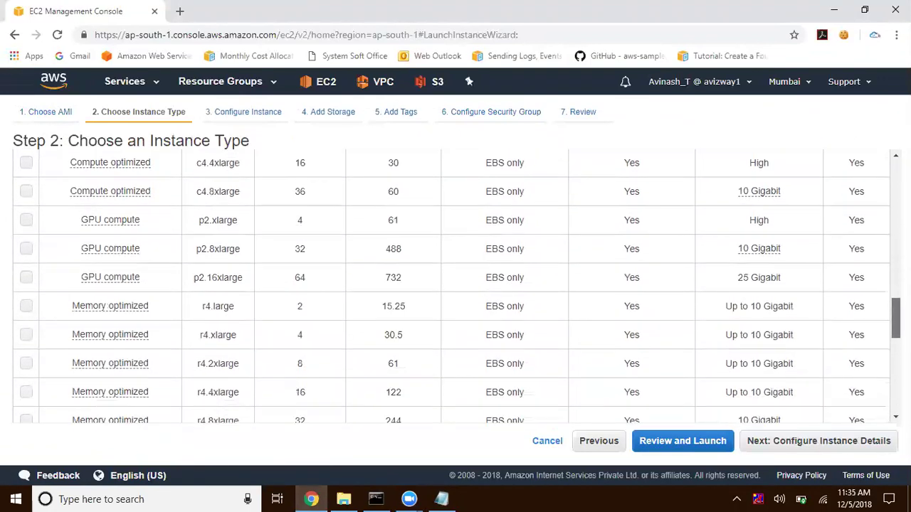
scroll(456, 285, down, 3)
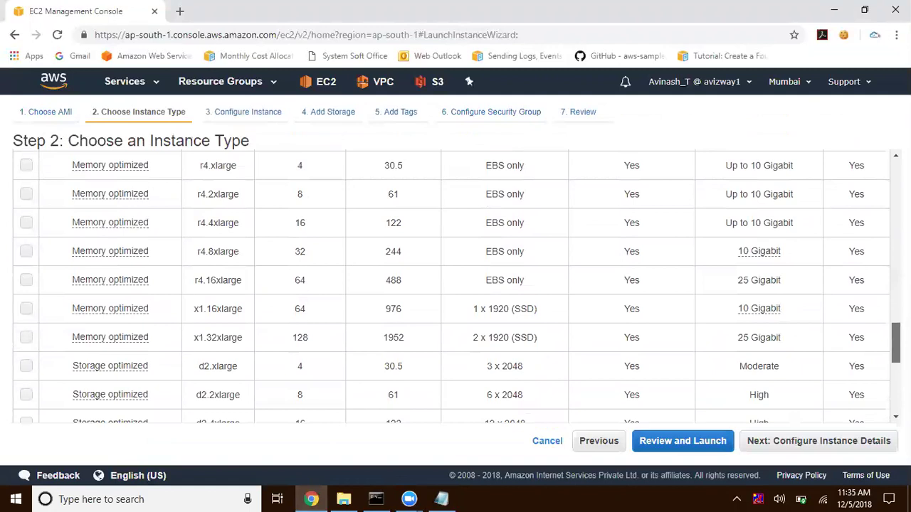
scroll(456, 285, down, 5)
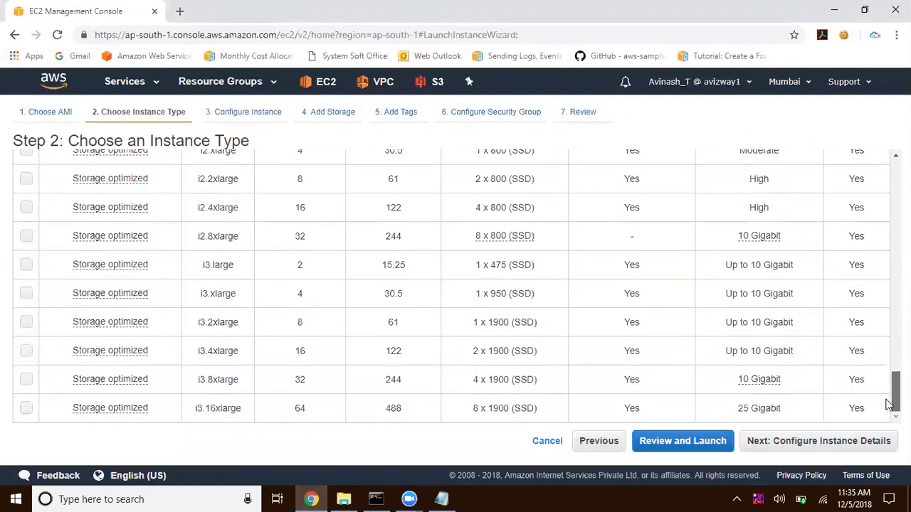
scroll(882, 359, up, 5)
scroll(882, 359, up, 4)
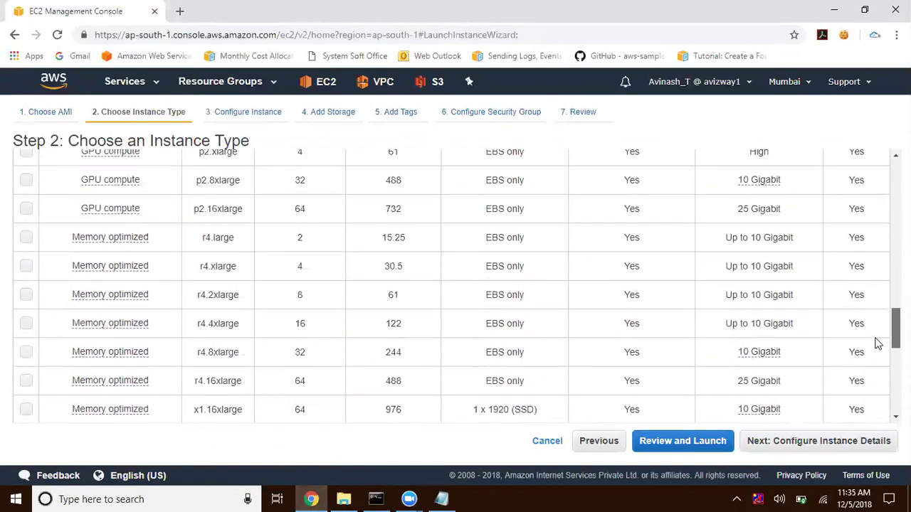
scroll(871, 323, up, 3)
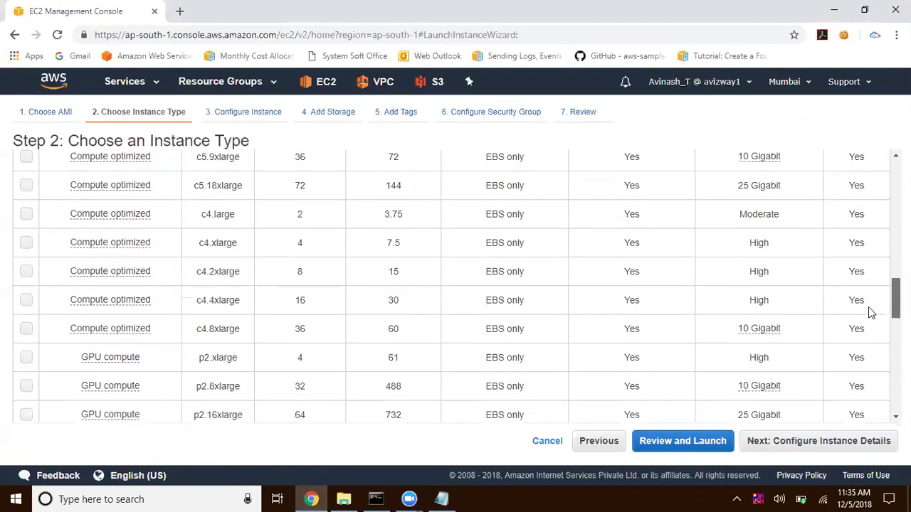
click(301, 288)
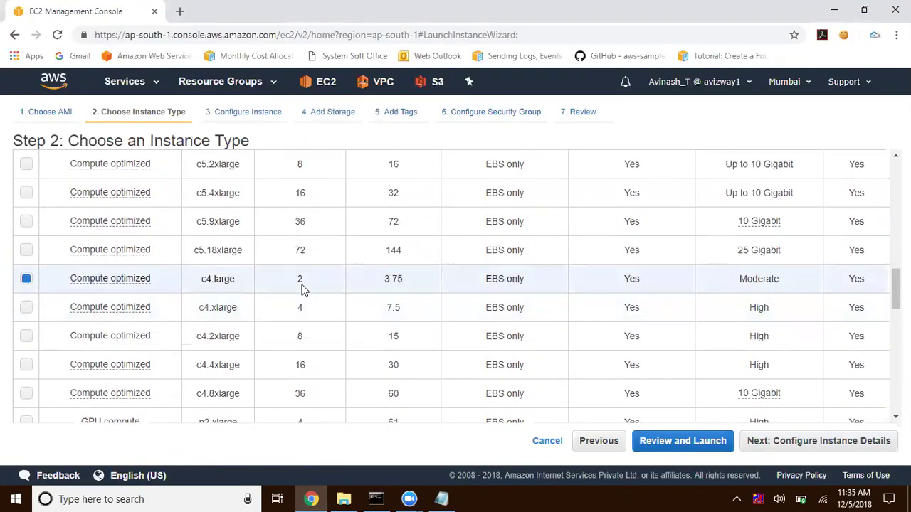
drag(293, 281, 313, 283)
drag(378, 288, 408, 289)
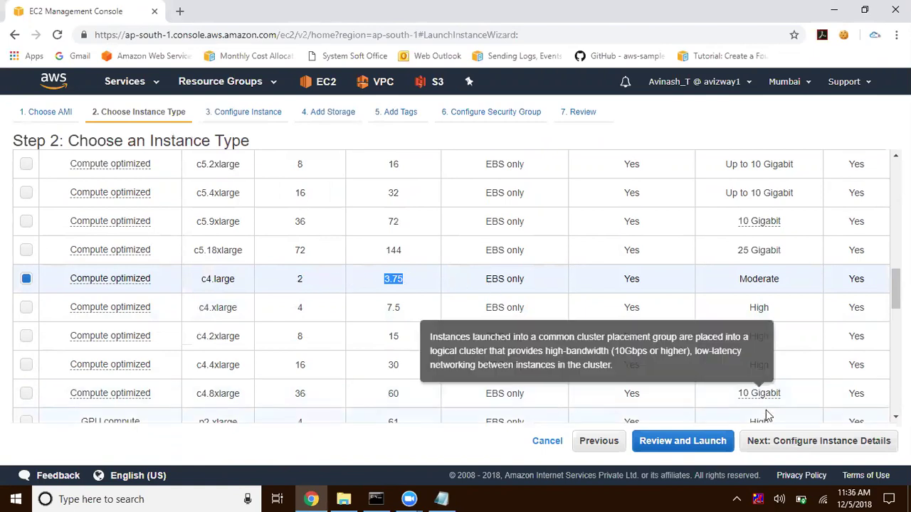
click(816, 441)
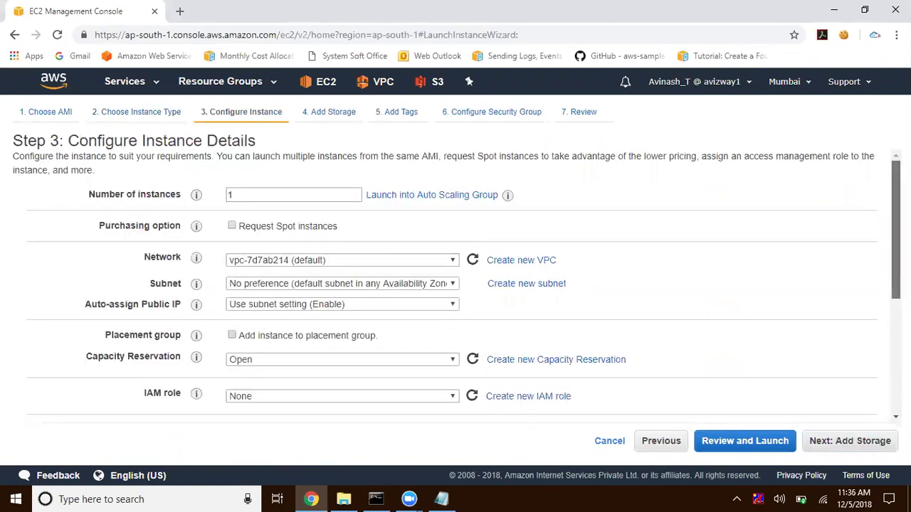
Enable hibernation as an additional stop behavior for the instance
scroll(9, 324, down, 3)
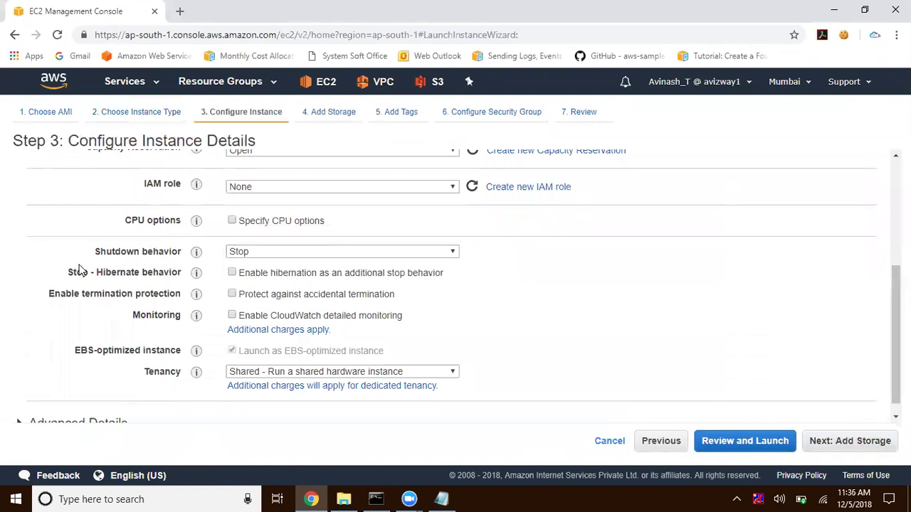
drag(69, 272, 183, 273)
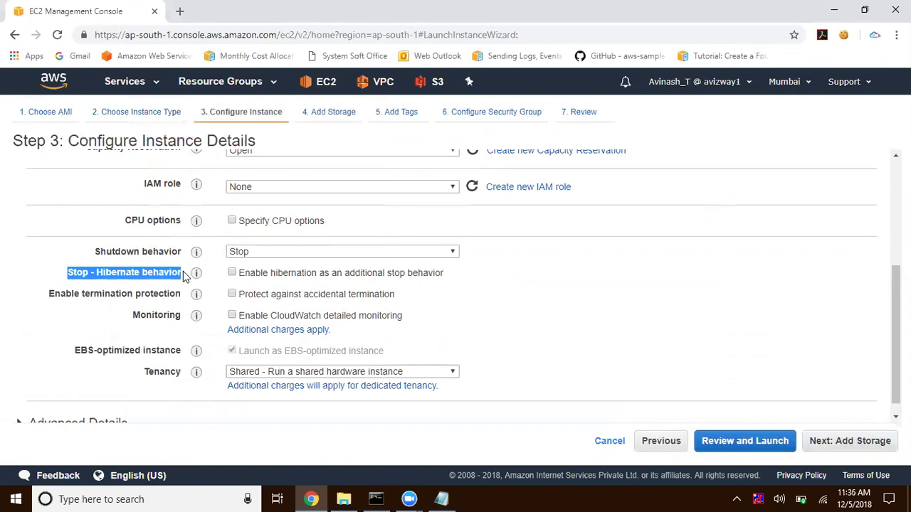
drag(248, 278, 447, 278)
click(342, 277)
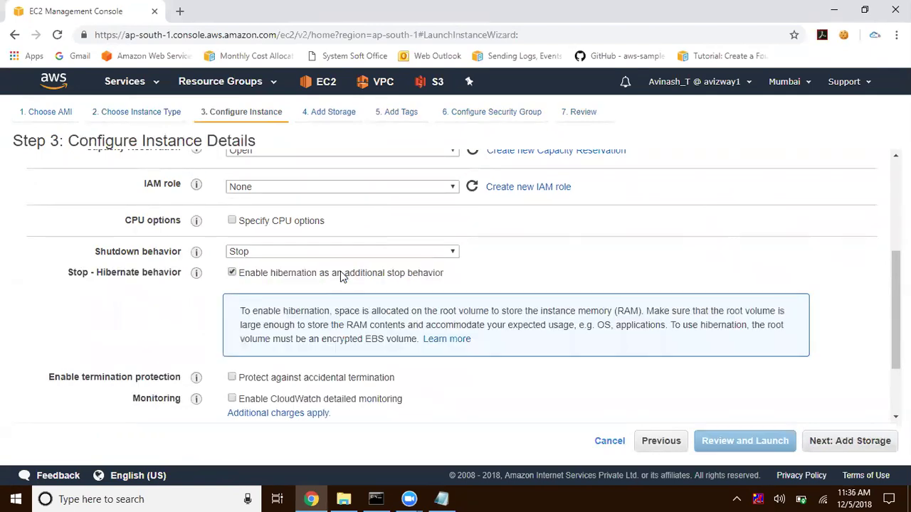
Continue to the storage settings and examine the root volume's hibernation requirement and encryption status
click(855, 439)
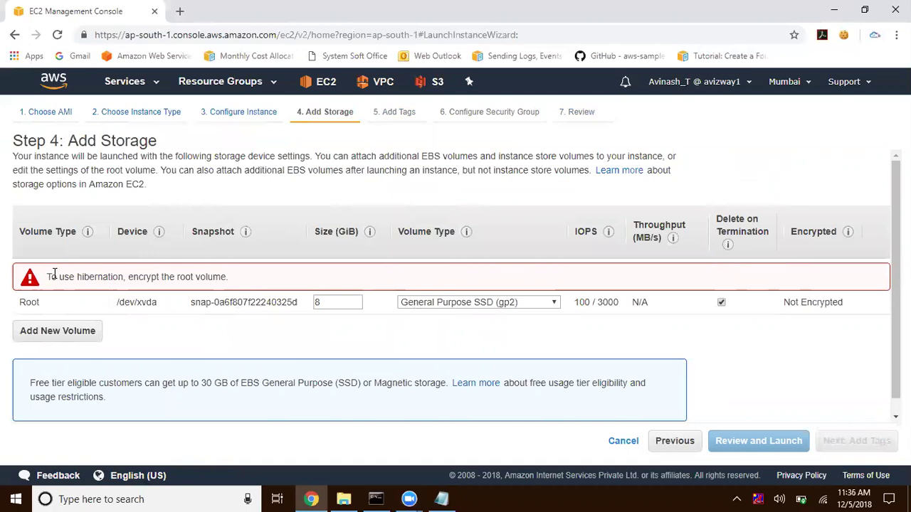
drag(53, 275, 232, 280)
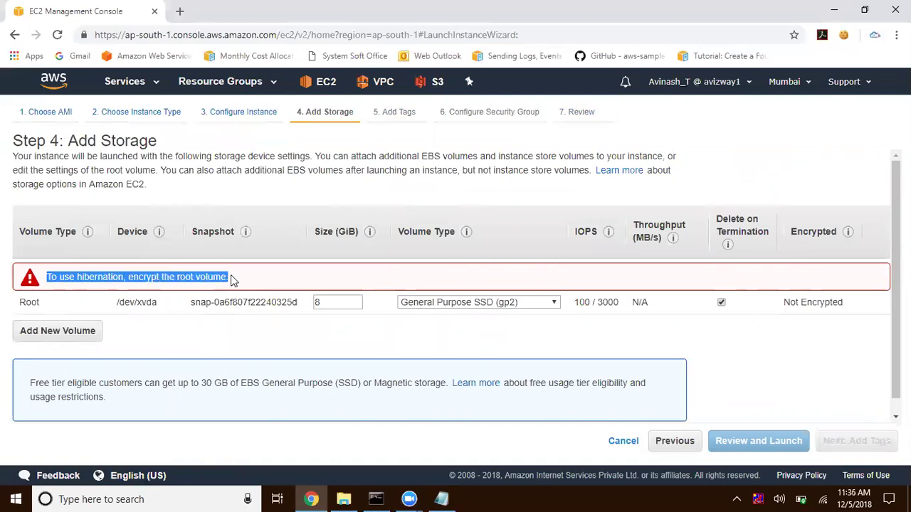
drag(64, 296, 20, 308)
click(754, 325)
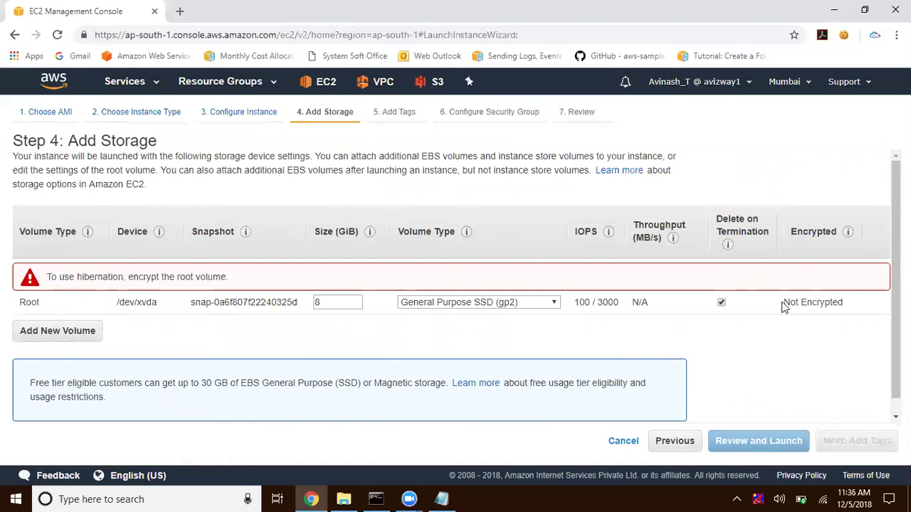
drag(783, 305, 856, 311)
click(797, 374)
drag(54, 305, 20, 304)
Return to the instance details and turn off hibernation as an additional stop behavior
click(666, 441)
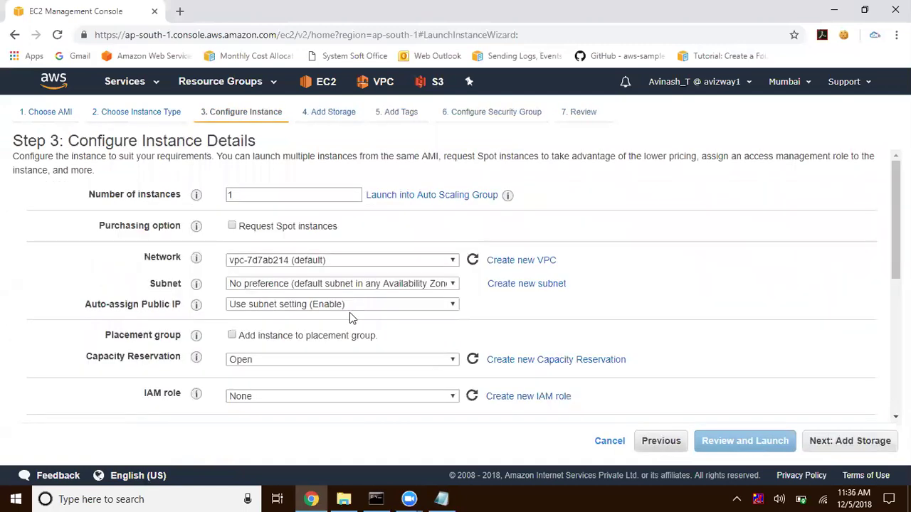
drag(896, 245, 896, 340)
click(290, 250)
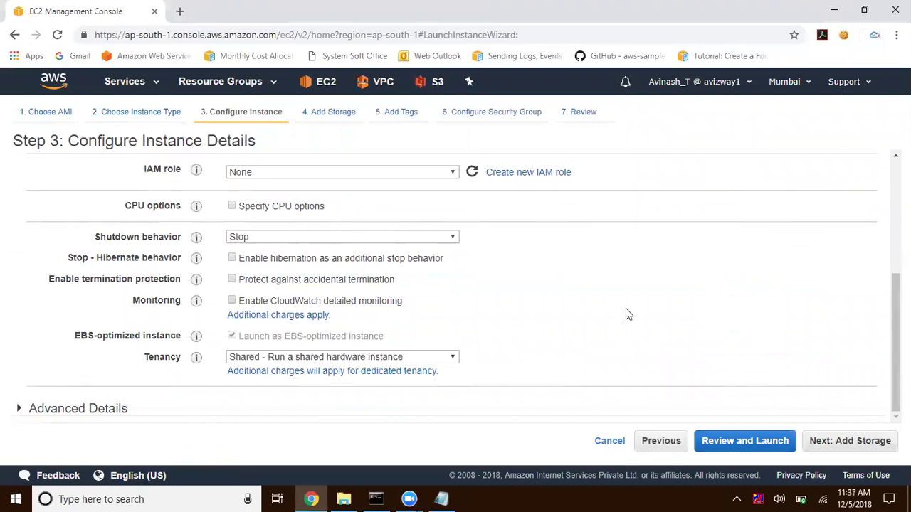
Continue past storage and tags without changes, and choose to assign an existing security group
click(831, 447)
click(853, 448)
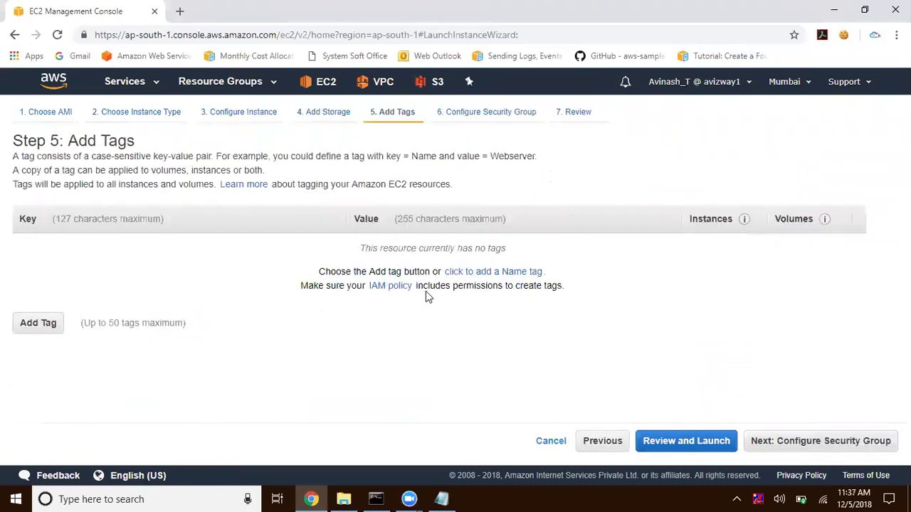
click(818, 440)
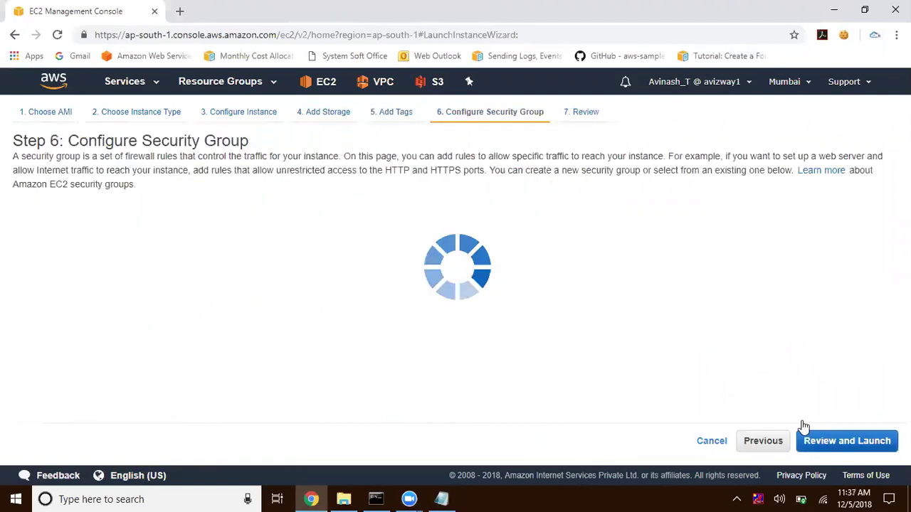
click(290, 225)
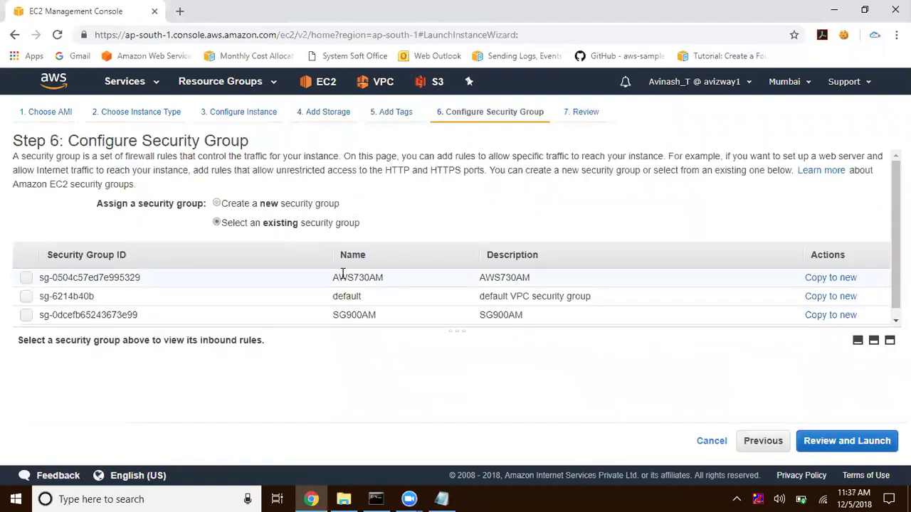
Assign the AWS730AM security group and launch the instance with the existing key pair My_Key_Pair
click(343, 276)
click(875, 441)
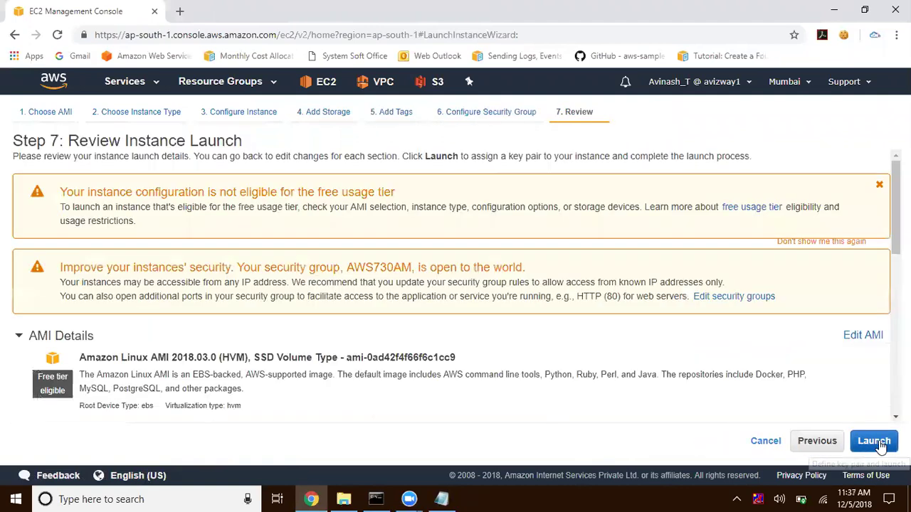
click(874, 440)
click(337, 346)
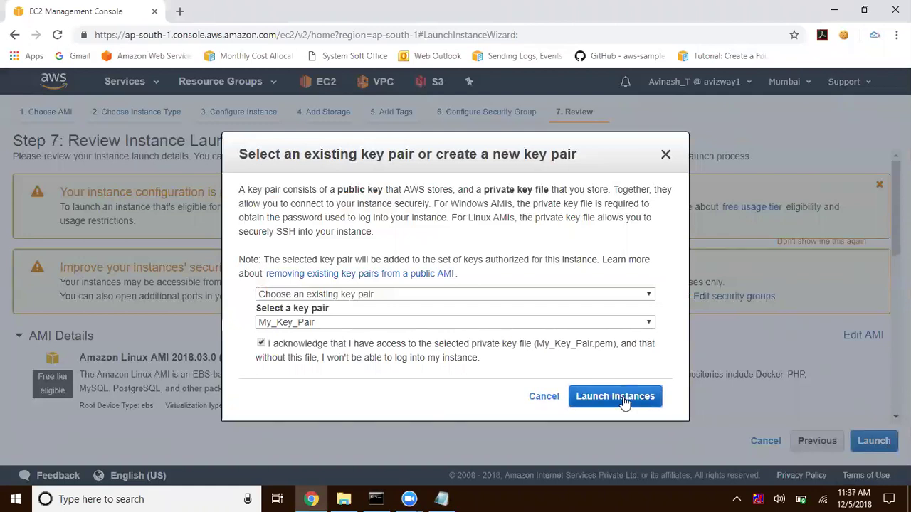
click(629, 399)
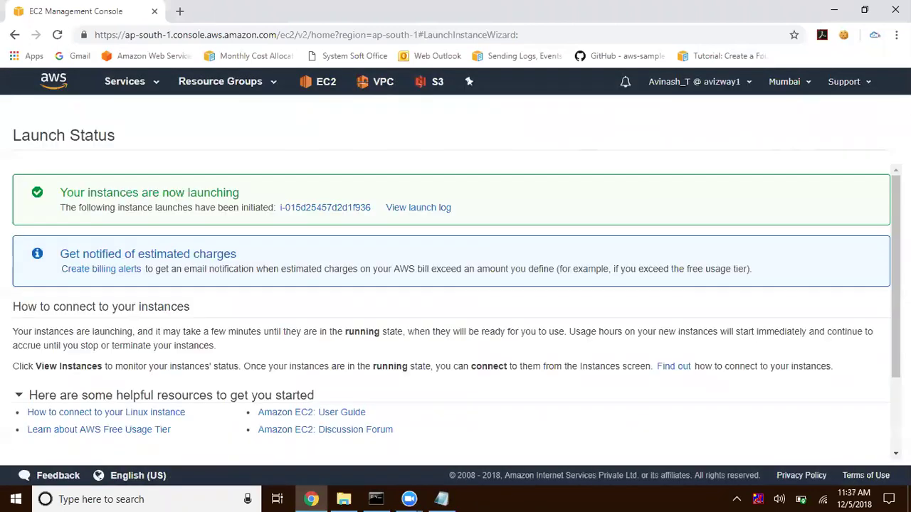
Open the instances list and refresh it to check the state of the newly launched c4.large instance
scroll(850, 423, down, 3)
click(847, 446)
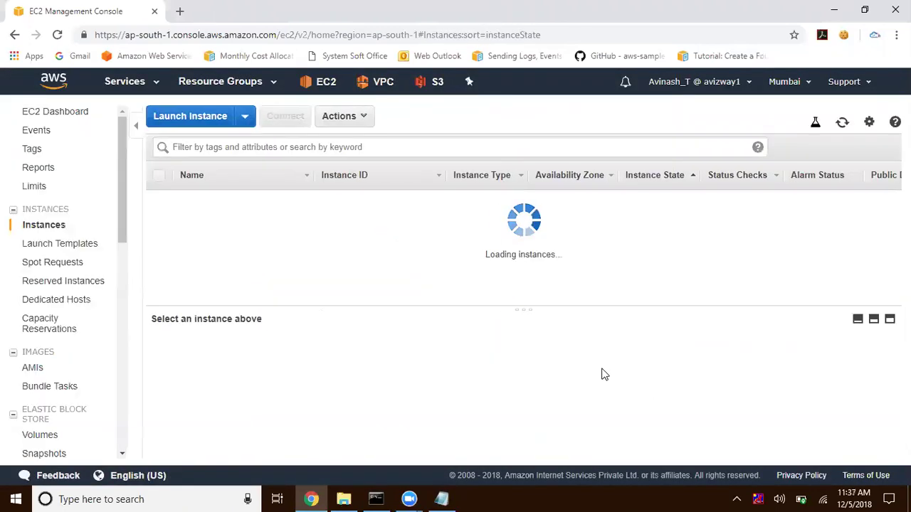
click(842, 123)
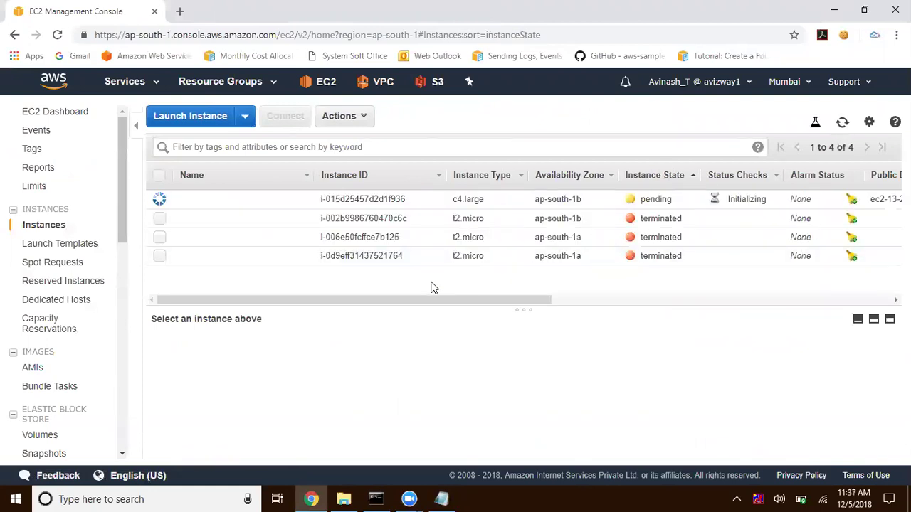
click(843, 124)
click(842, 124)
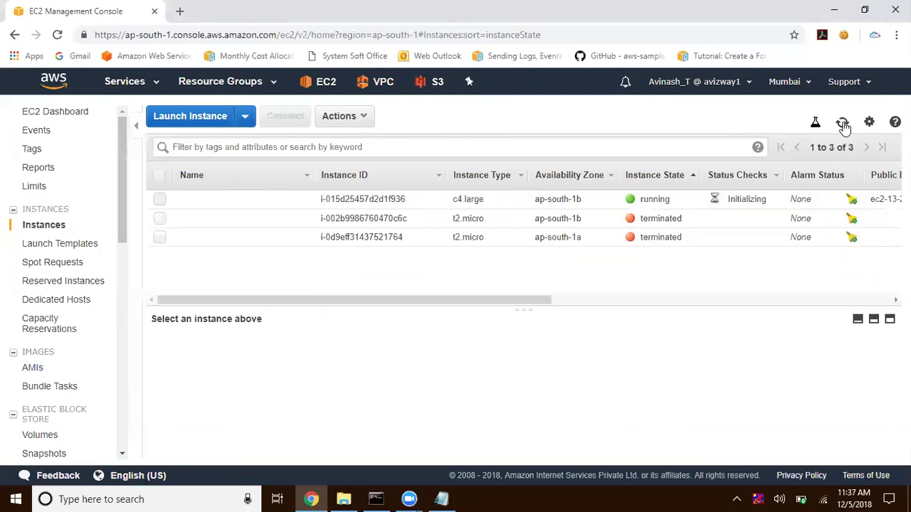
Create an image of the running c4.large instance named "Image for Stop-Hybernate" and dismiss the confirmation
click(159, 201)
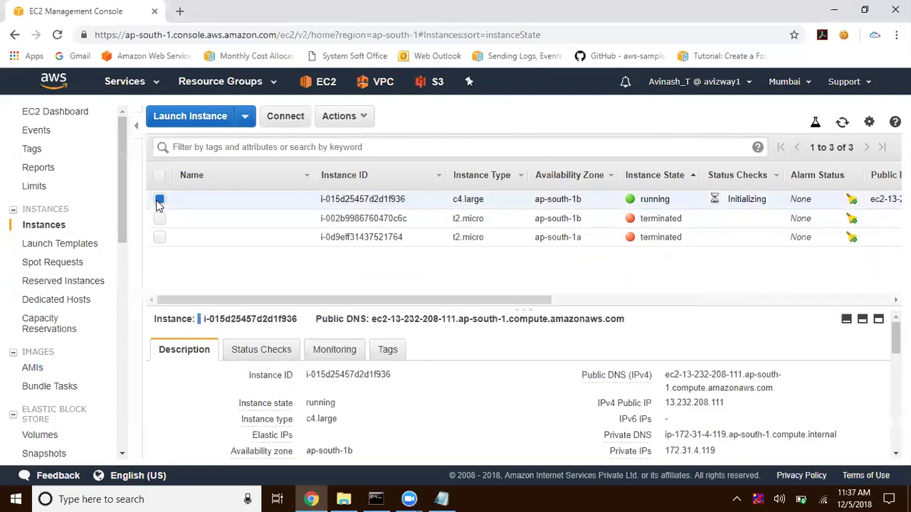
click(342, 116)
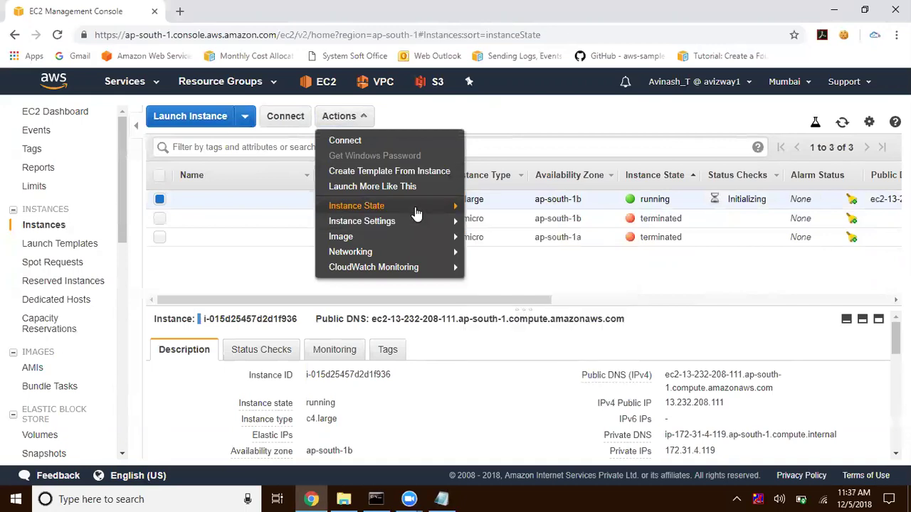
mouse_move(417, 208)
mouse_move(425, 236)
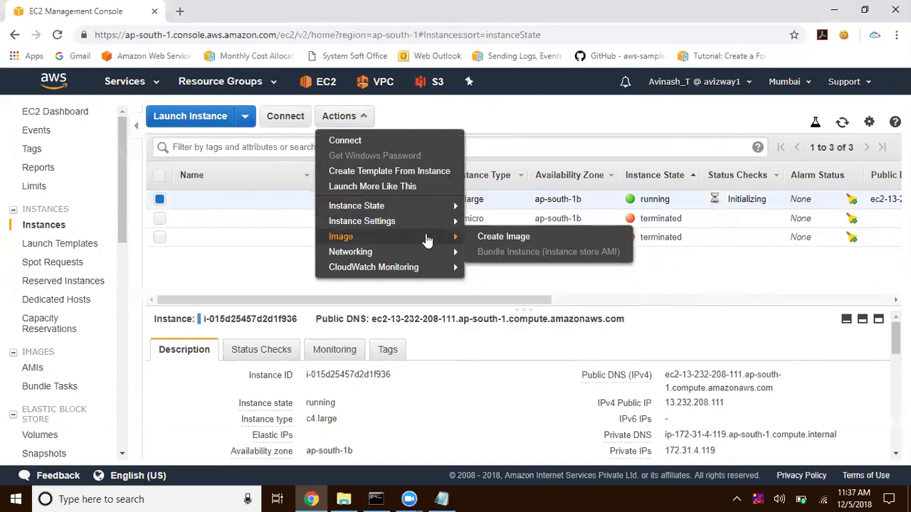
click(485, 241)
click(317, 177)
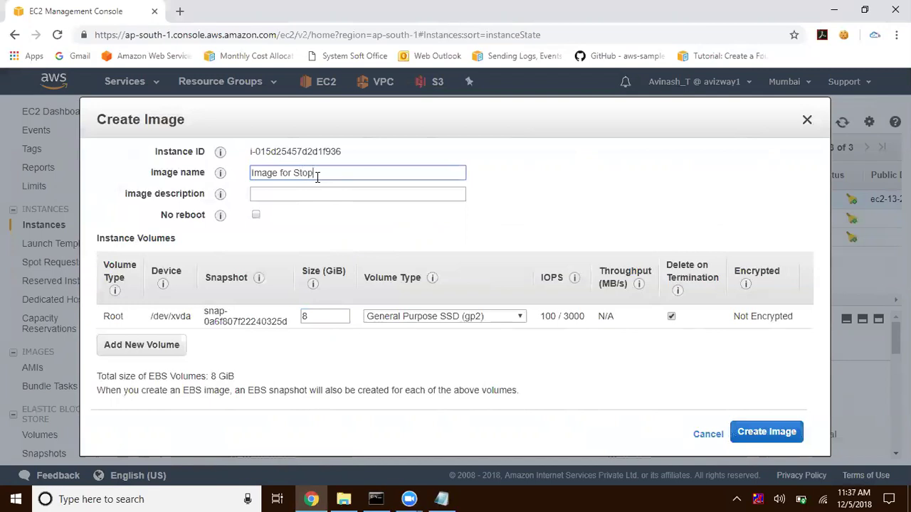
text(H)
key(BackSpace)
text(bernate)
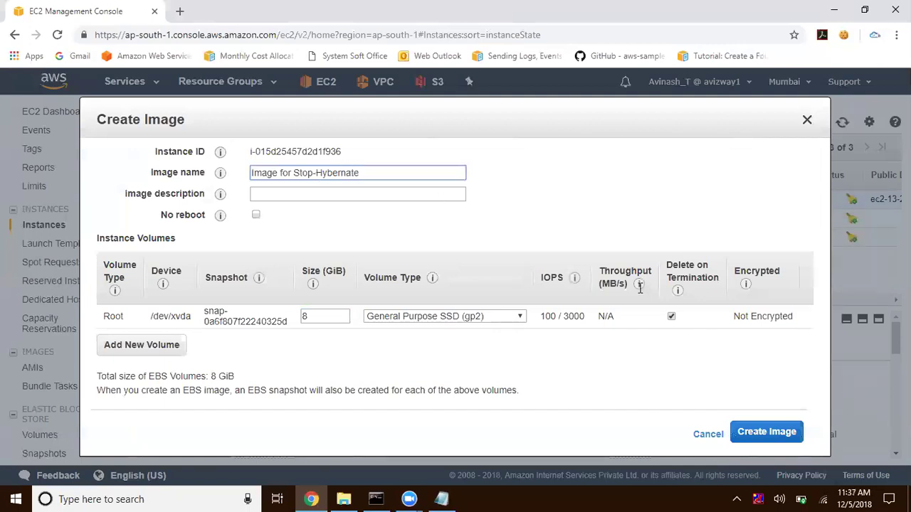
click(764, 439)
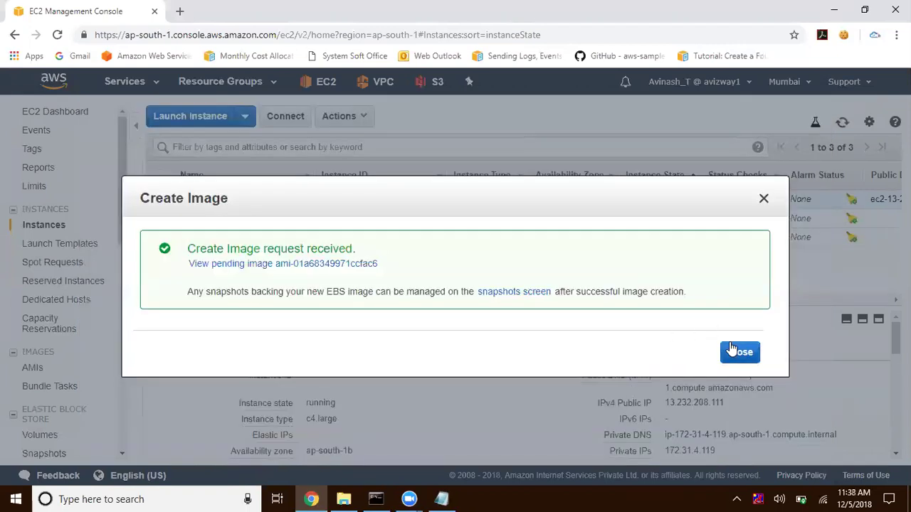
click(735, 349)
Open the owned AMIs and examine the details of the Stop-Hybernate image
click(34, 369)
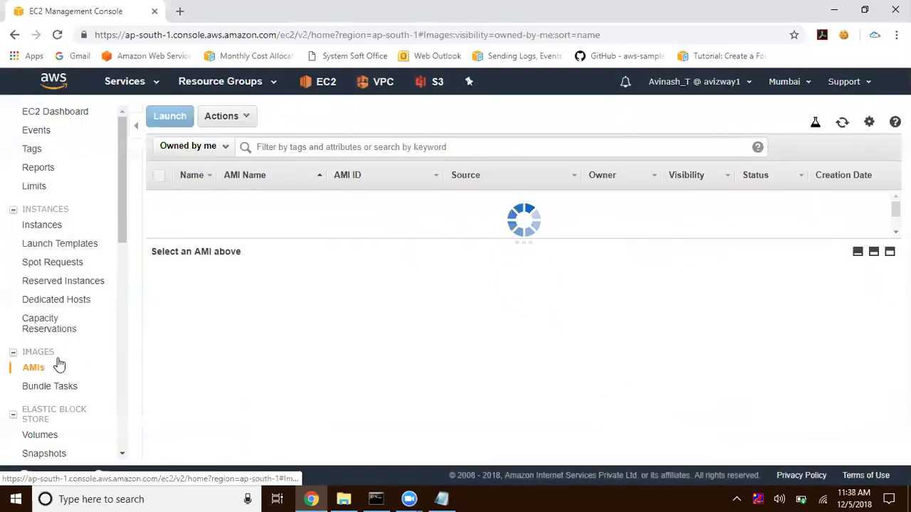
drag(362, 239, 364, 270)
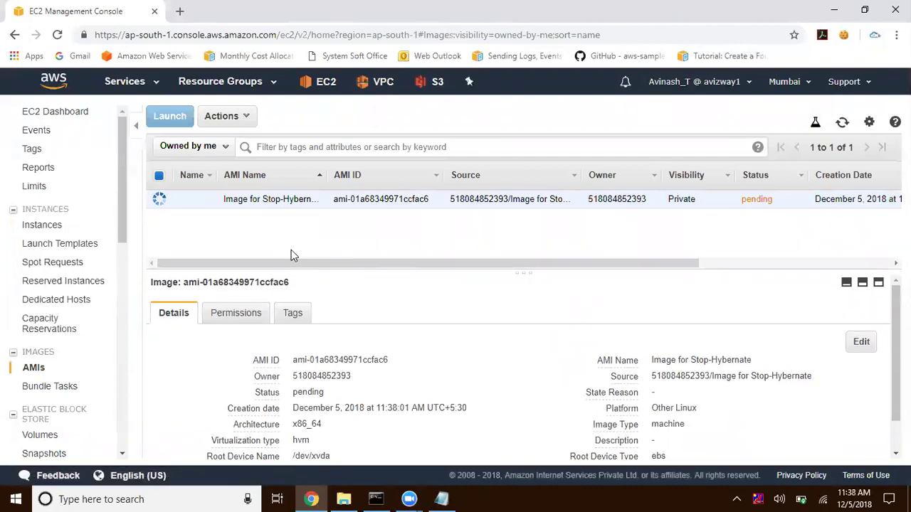
drag(309, 265, 348, 298)
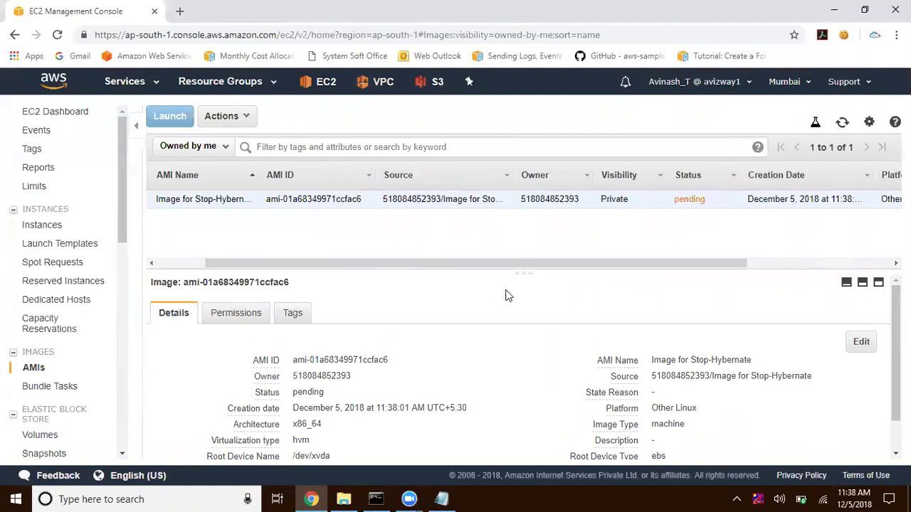
drag(490, 271, 471, 240)
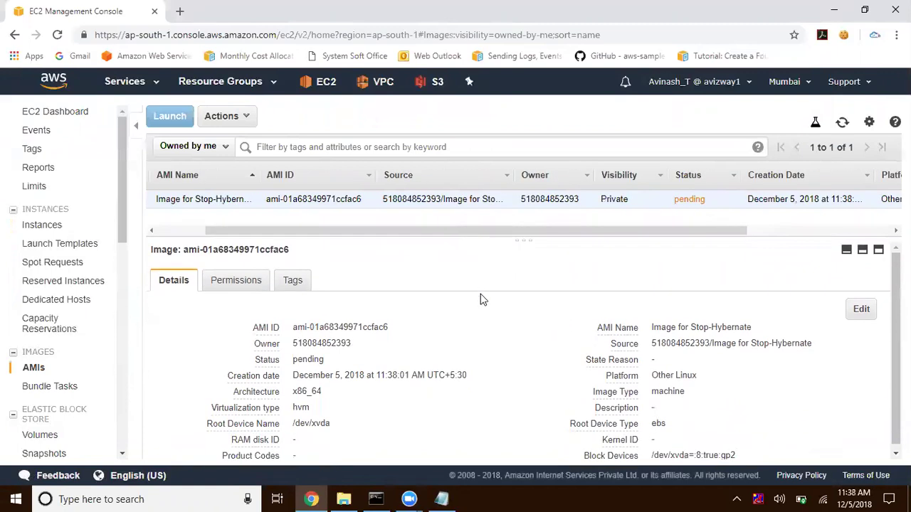
Check the owned snapshots, return to the Stop-Hybernate AMI and refresh its creation status
click(50, 454)
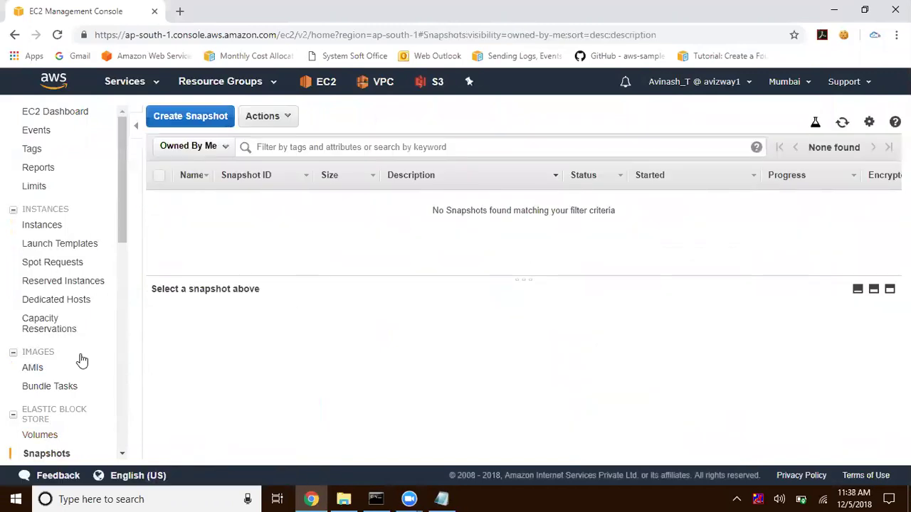
click(32, 368)
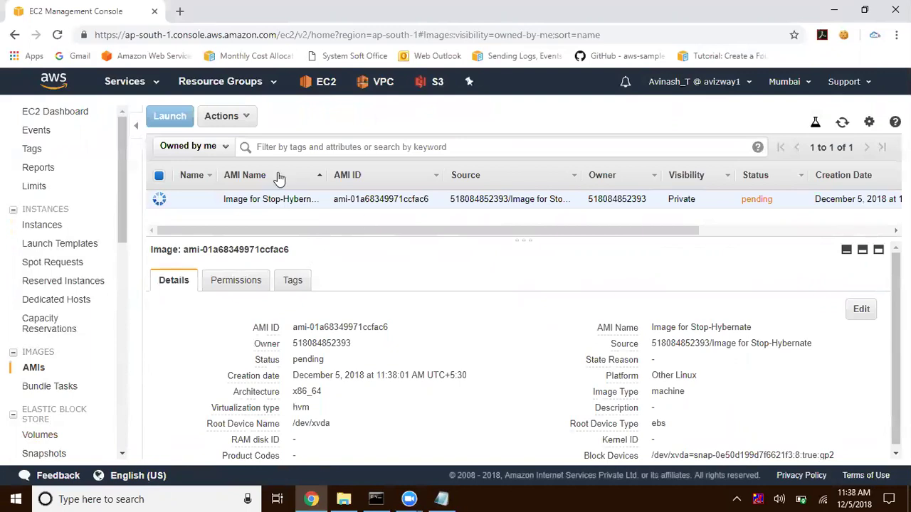
click(161, 176)
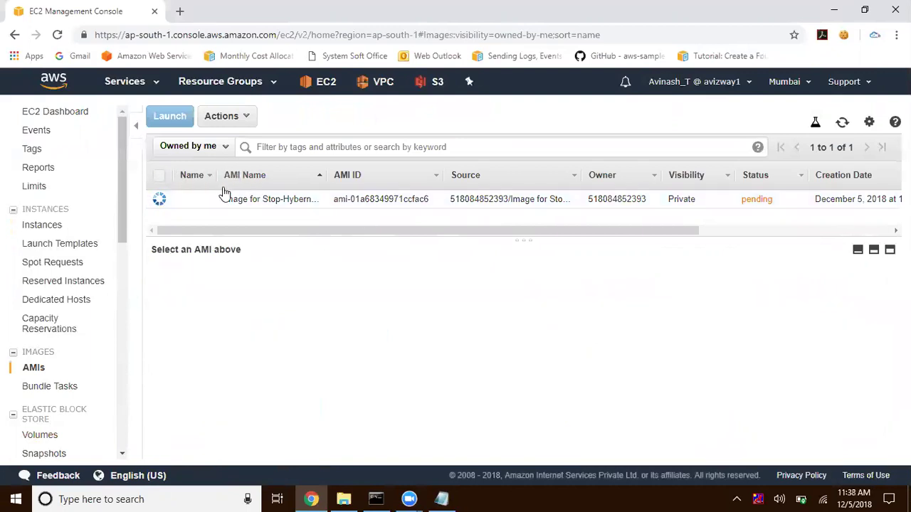
click(159, 202)
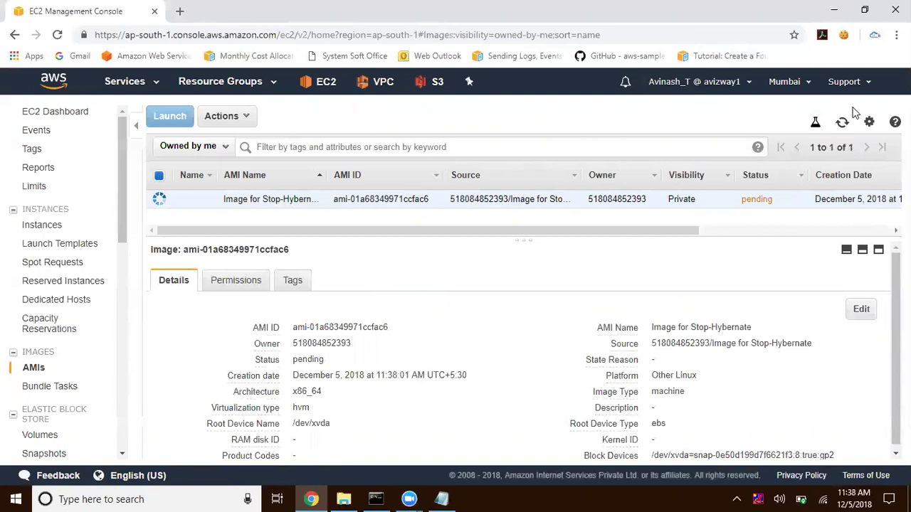
click(841, 126)
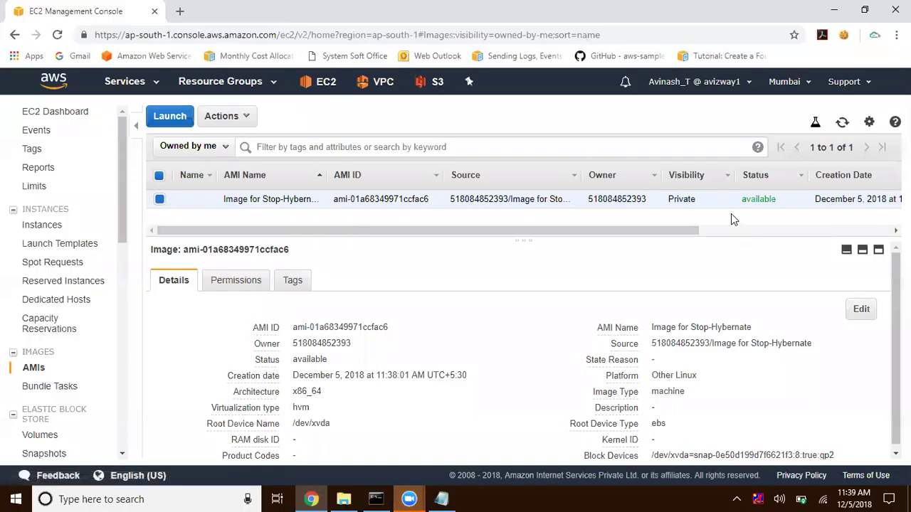
drag(780, 201, 742, 202)
click(579, 276)
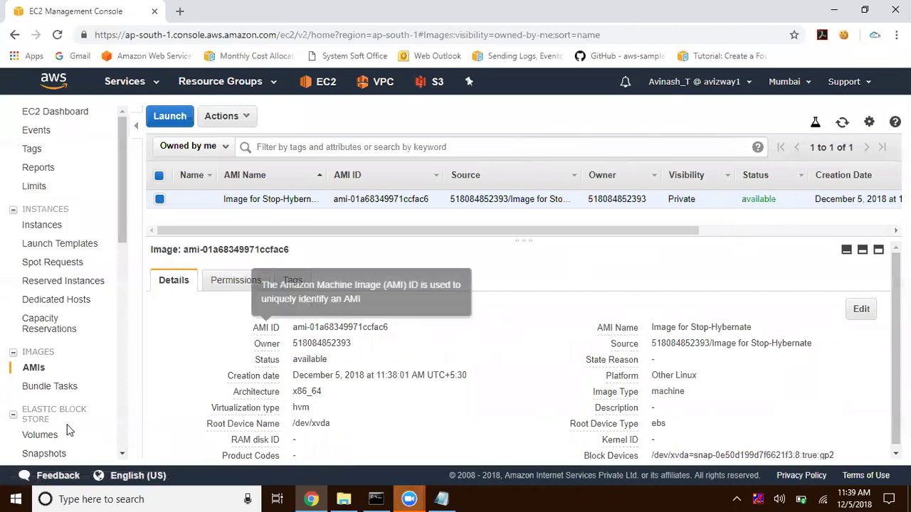
Try to delete the 8 GiB snapshot that backs the Stop-Hybernate image
click(45, 453)
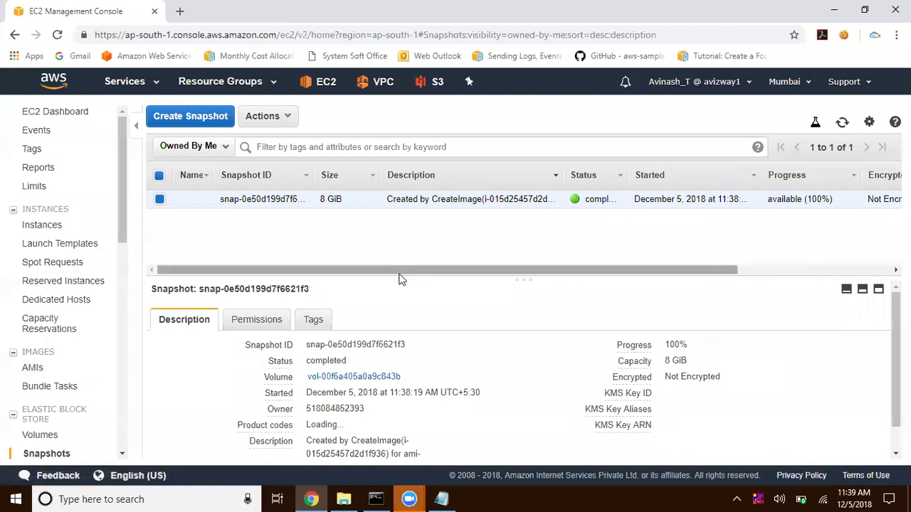
drag(397, 277, 386, 243)
click(262, 123)
click(268, 137)
click(553, 327)
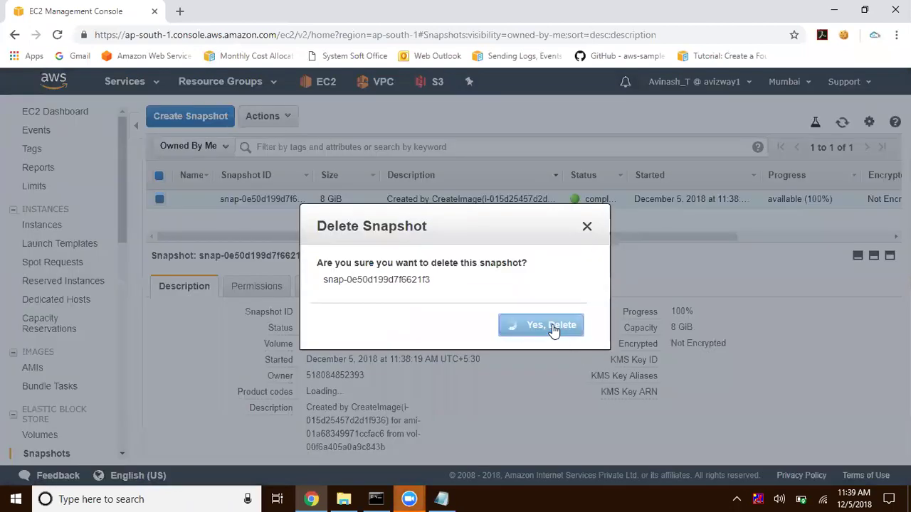
click(629, 363)
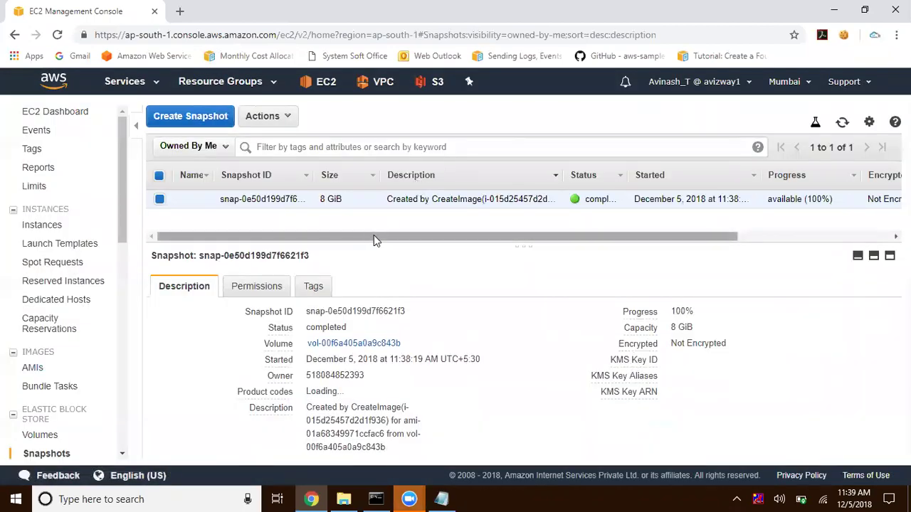
Examine the encryption status of the snapshot behind the Stop-Hybernate image
drag(374, 235, 716, 236)
drag(665, 200, 744, 203)
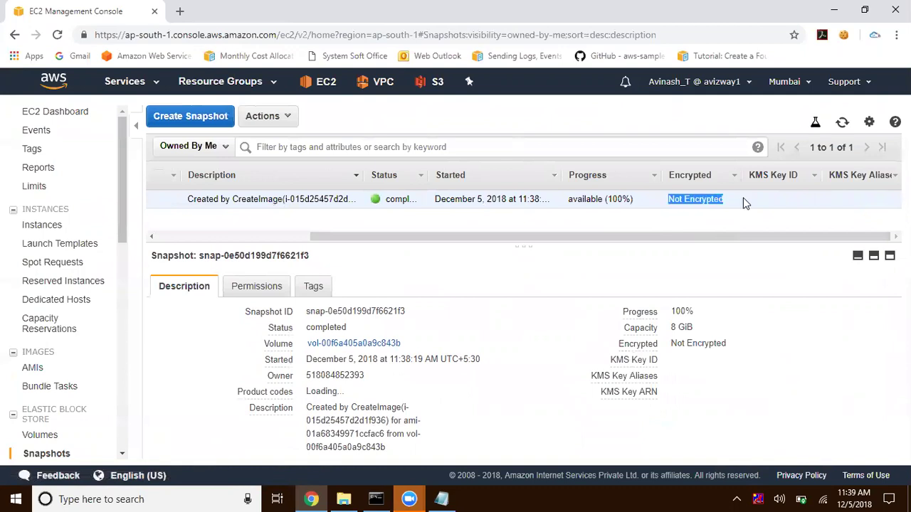
click(240, 237)
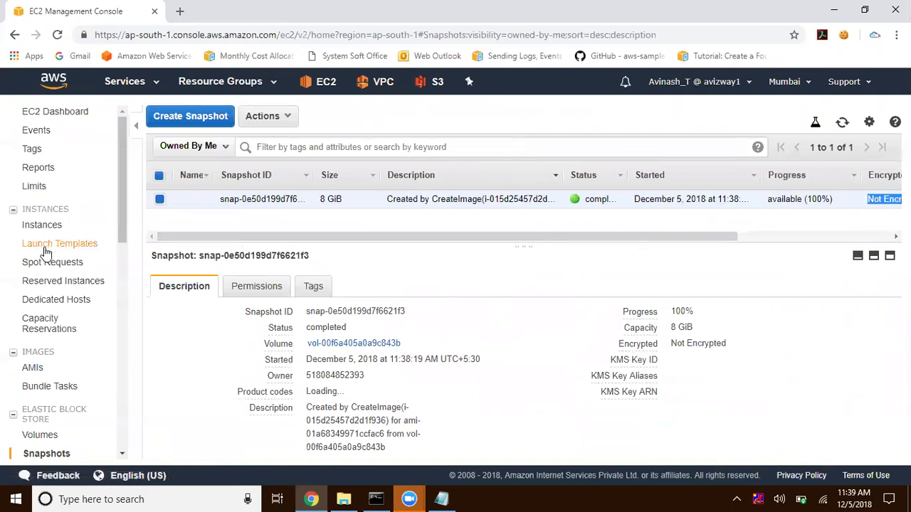
Start a copy of the Stop-Hybernate AMI with Asia Pacific (Mumbai) as the destination region
click(34, 368)
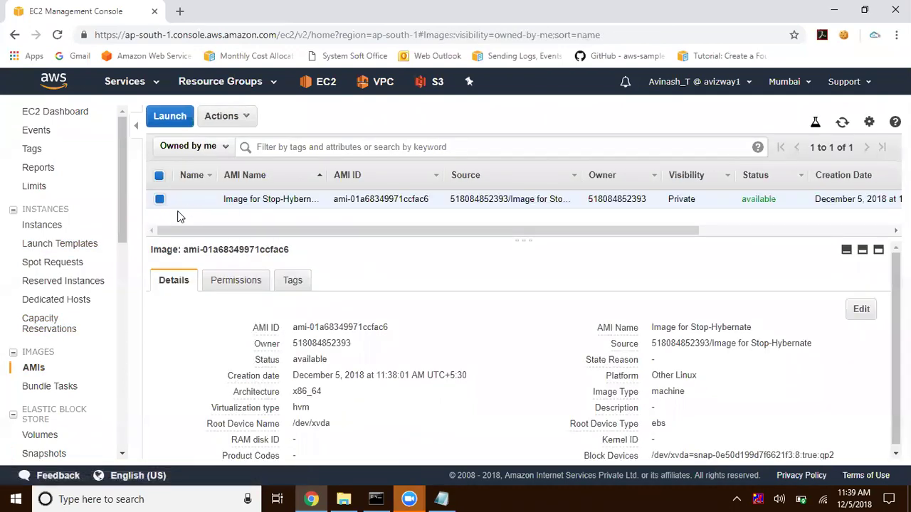
drag(401, 240, 400, 251)
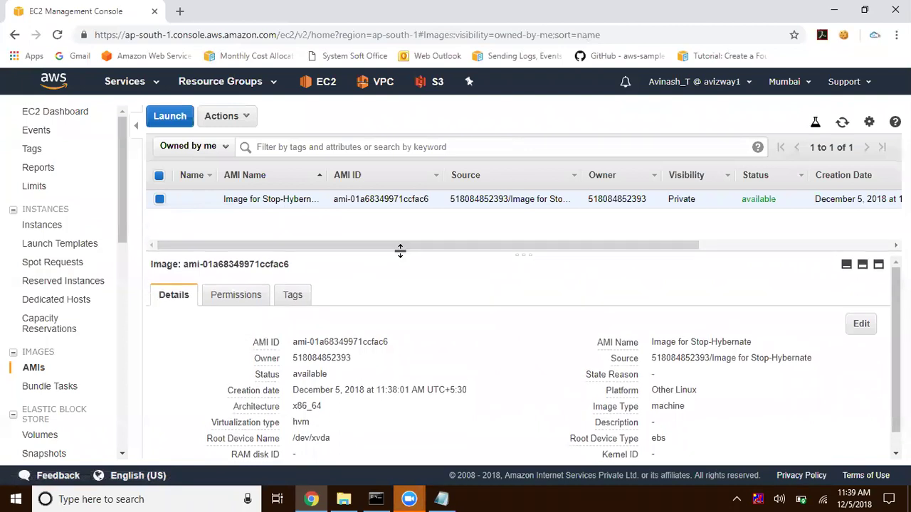
click(160, 176)
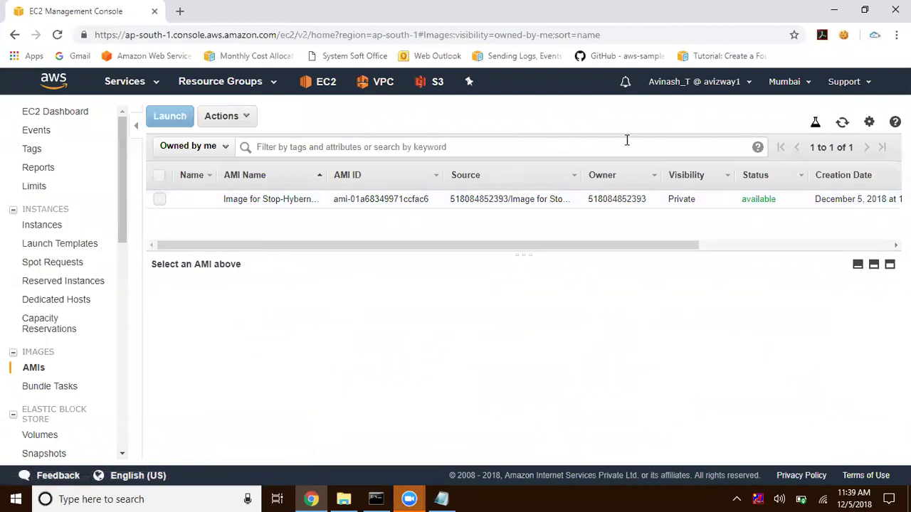
click(159, 199)
click(238, 119)
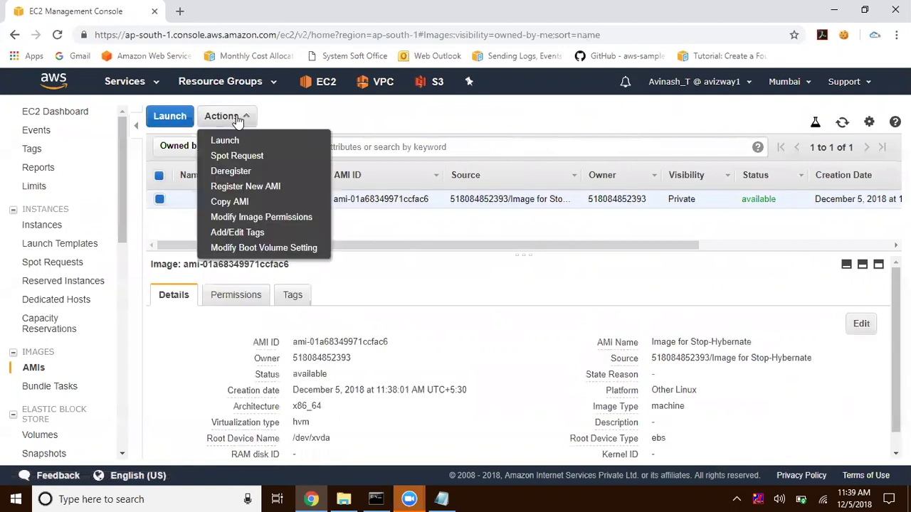
click(241, 202)
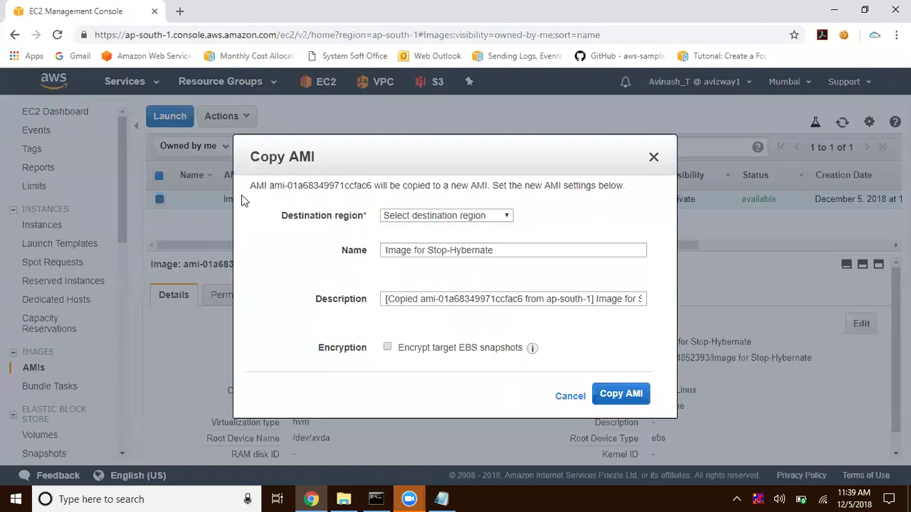
click(428, 215)
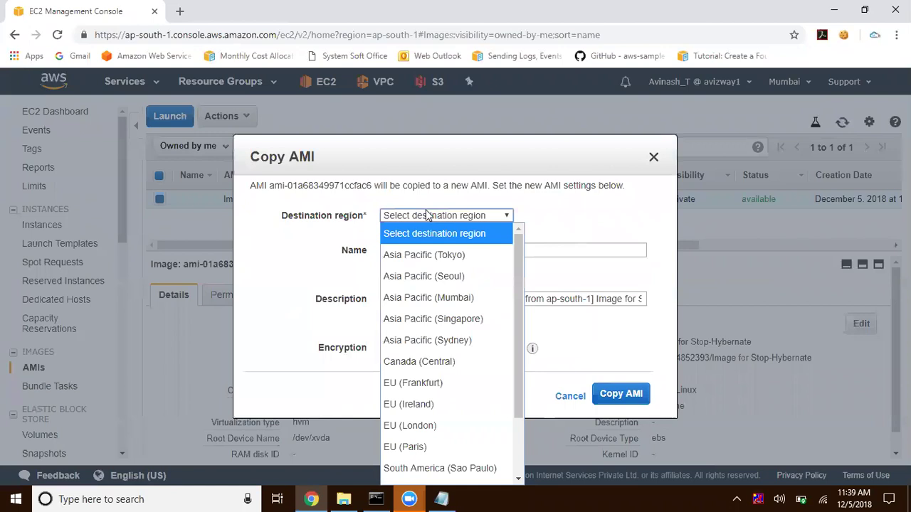
click(433, 296)
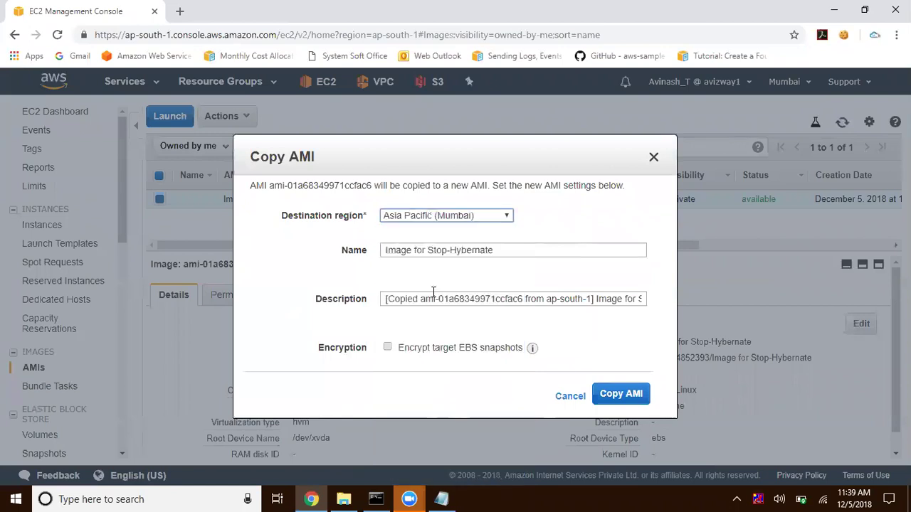
Enable encryption of the target EBS snapshots, submit the AMI copy and dismiss the confirmation
drag(318, 349, 365, 348)
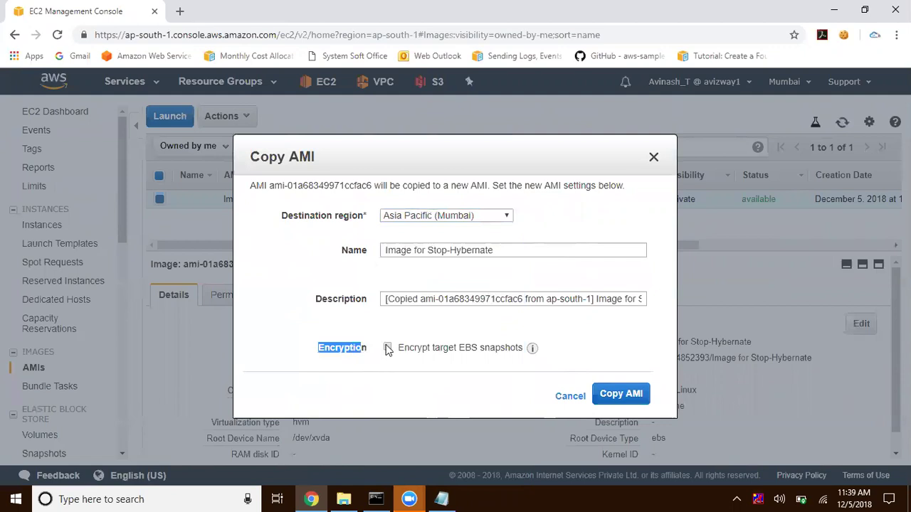
click(387, 347)
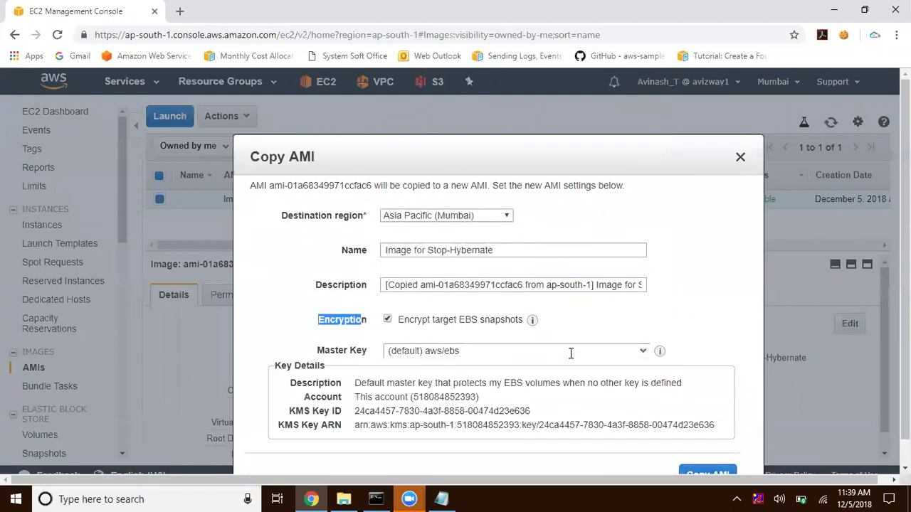
scroll(644, 352, down, 1)
scroll(483, 355, down, 1)
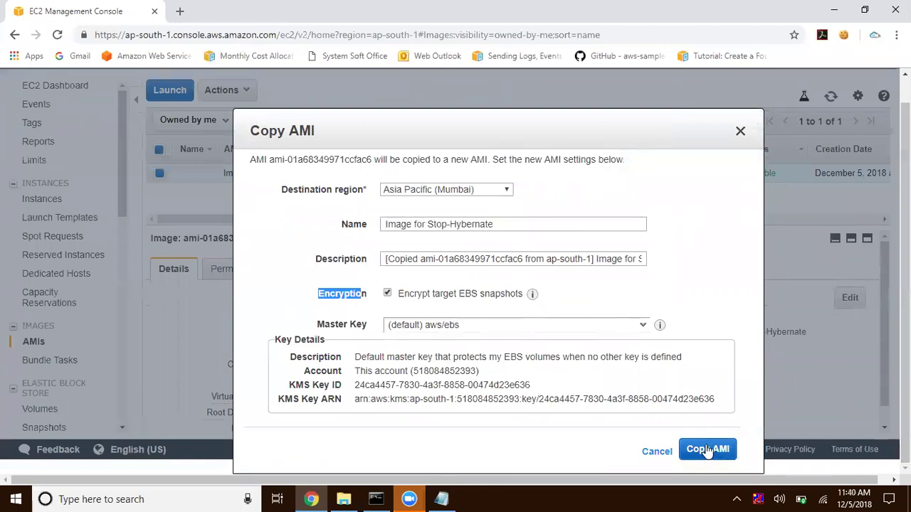
click(707, 450)
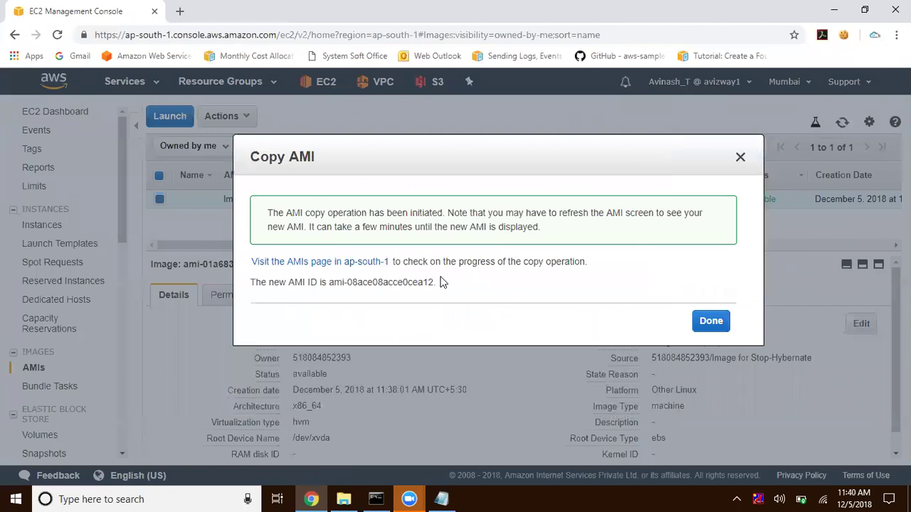
click(710, 321)
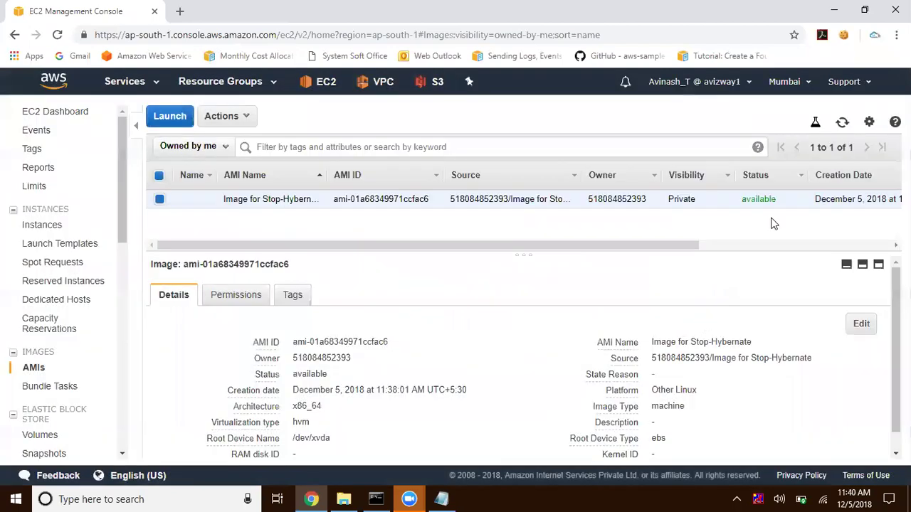
Refresh the owned AMIs and examine the details and status of the new copy
click(841, 125)
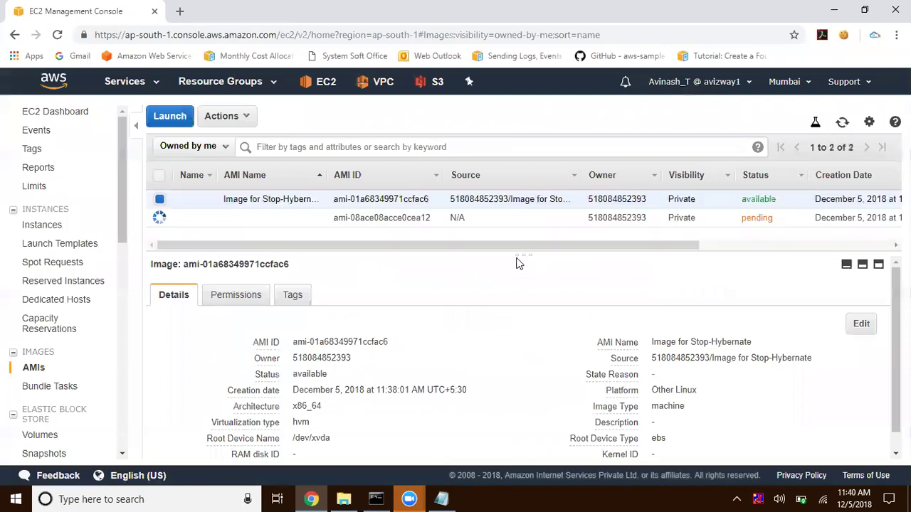
click(160, 201)
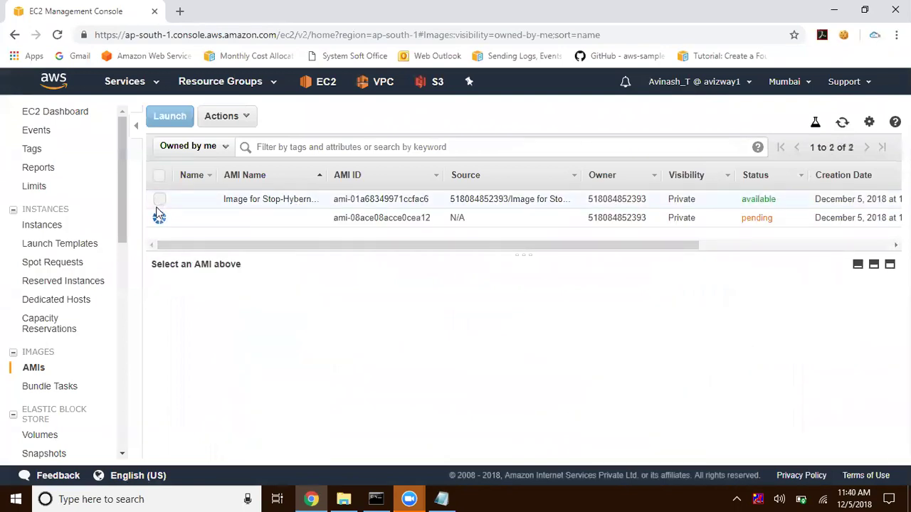
click(477, 214)
drag(691, 247, 506, 268)
click(843, 124)
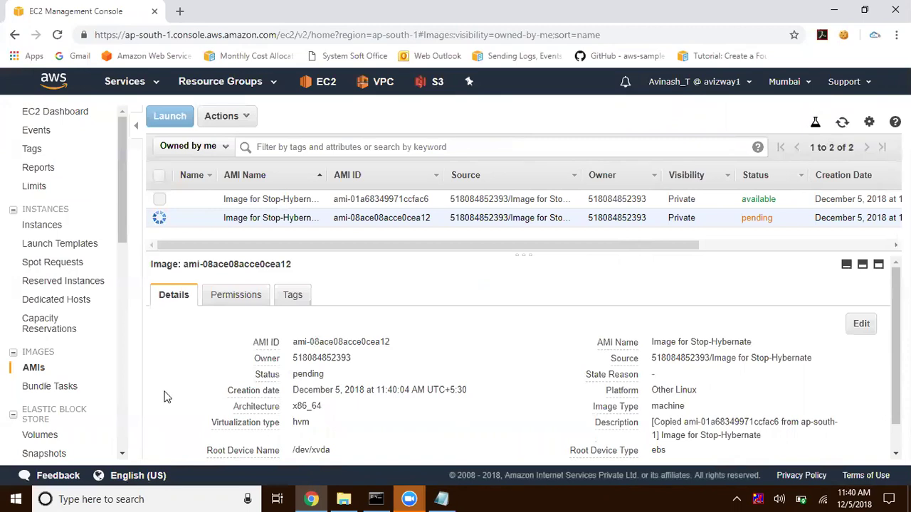
Open the owned snapshots and compare the encryption status of the copied snapshot with the original one
click(51, 454)
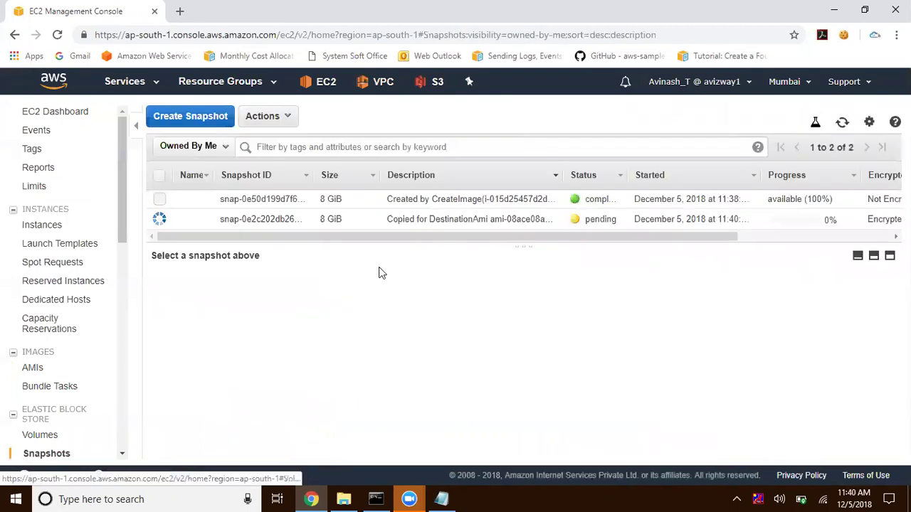
drag(402, 236, 691, 275)
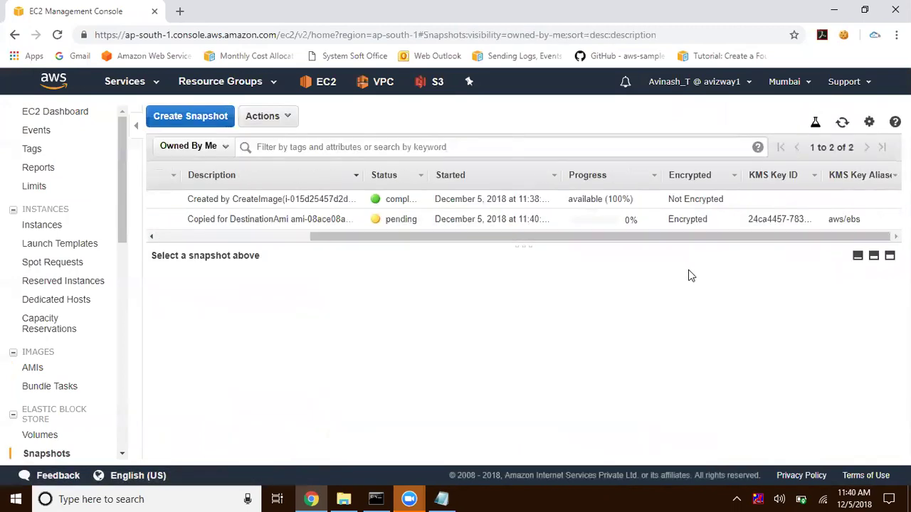
drag(692, 221, 528, 257)
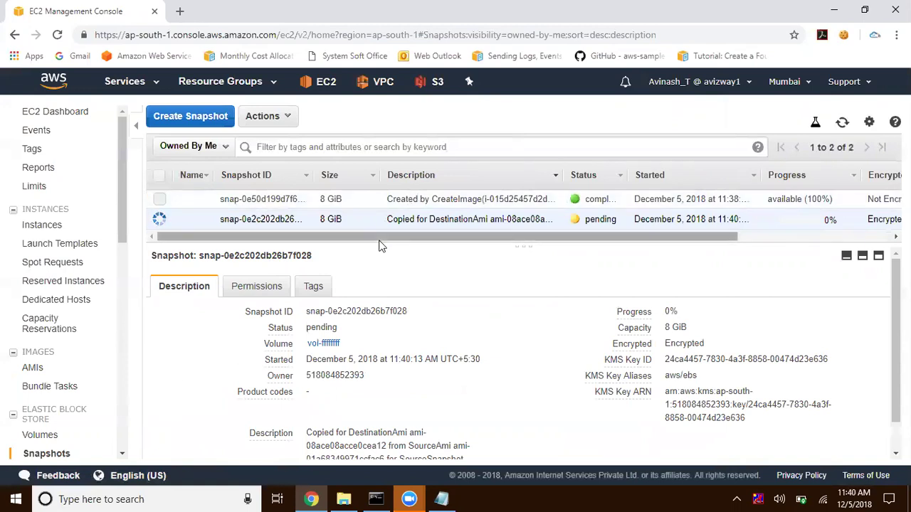
drag(380, 239, 564, 240)
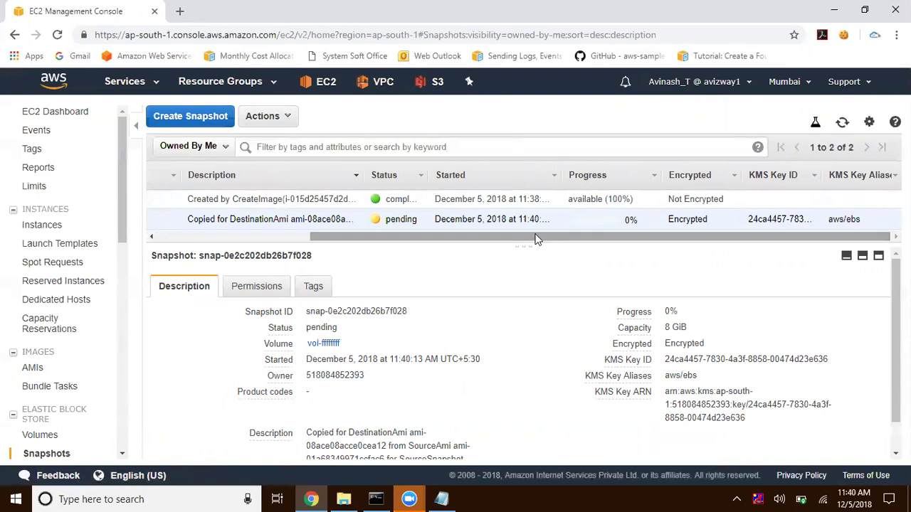
drag(616, 239, 332, 258)
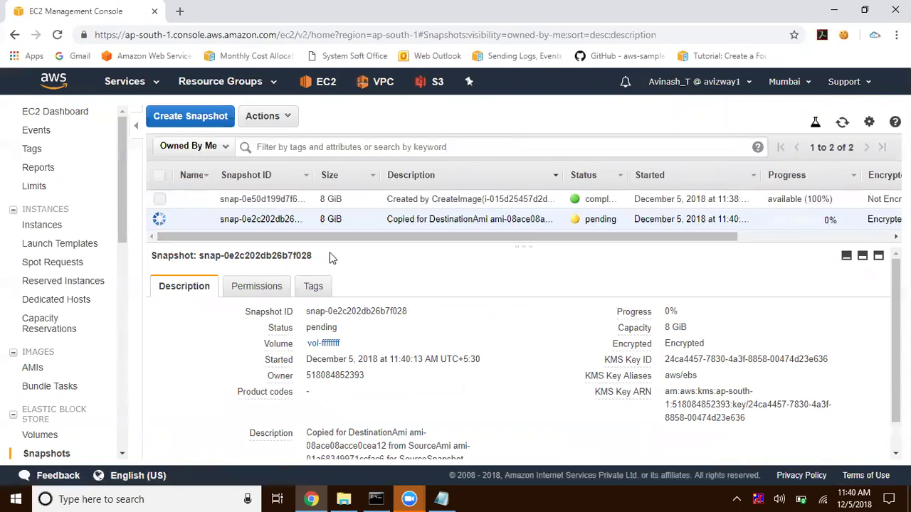
Return to the owned AMIs and name the encrypted copy of the Stop-Hybernate image Hibernate
click(34, 367)
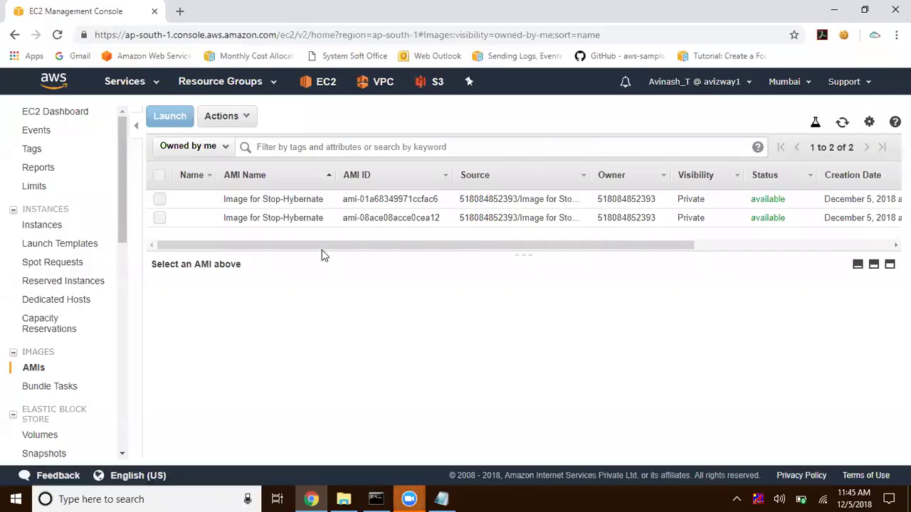
drag(321, 251, 773, 228)
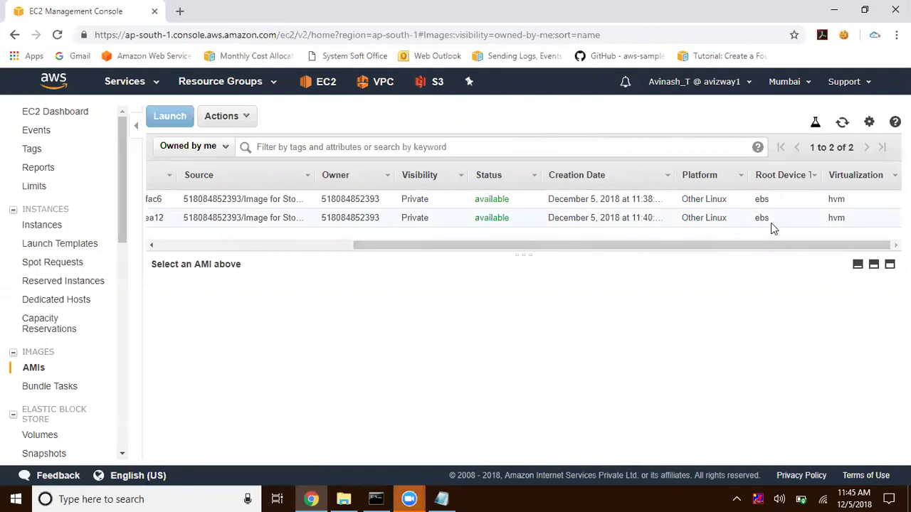
drag(515, 243, 242, 249)
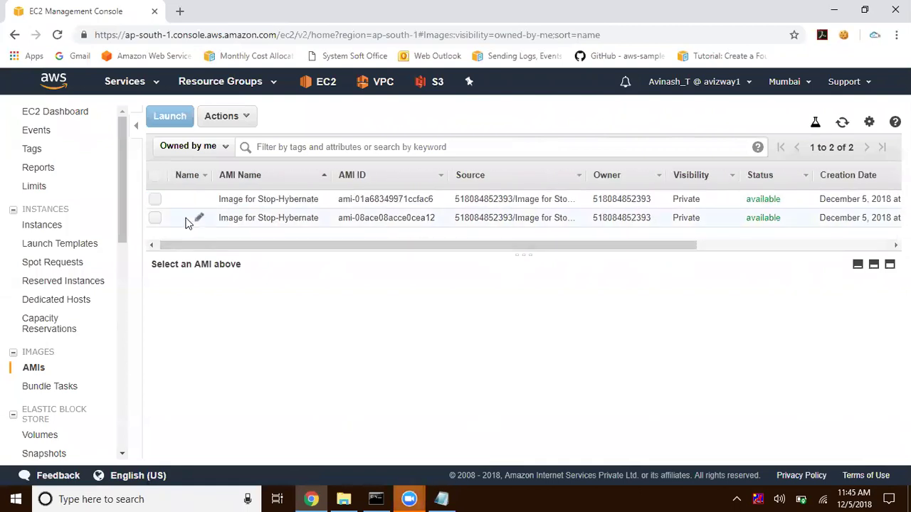
click(200, 218)
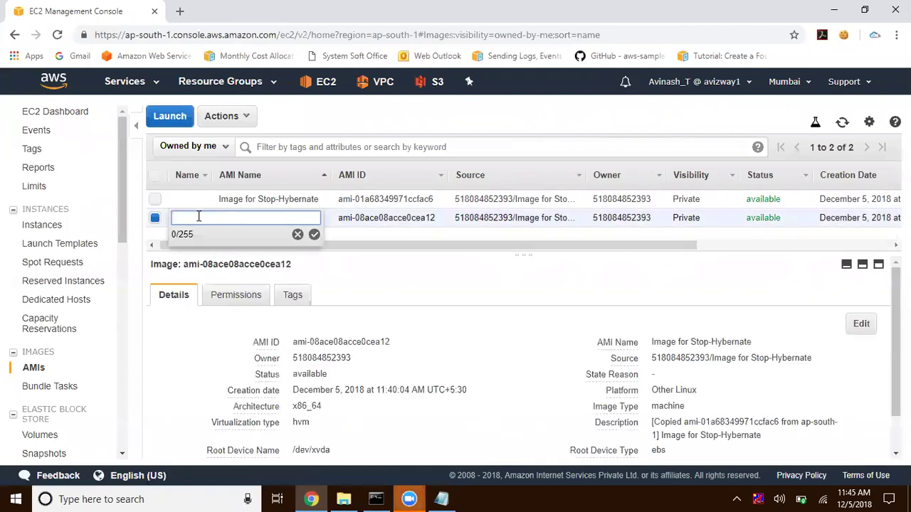
text(Hibernate)
key(Return)
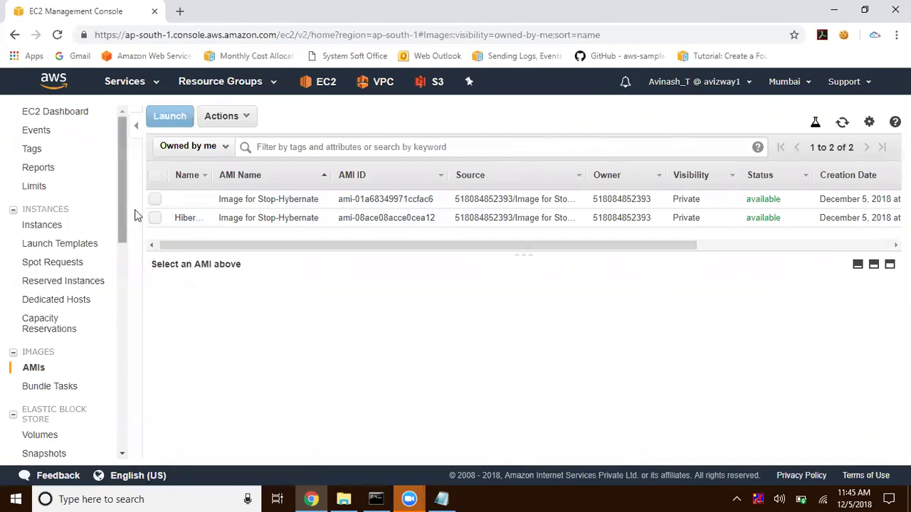
Recheck the encryption status of the copied snapshot, and reselect the encrypted AMI copy in the owned AMIs
click(156, 220)
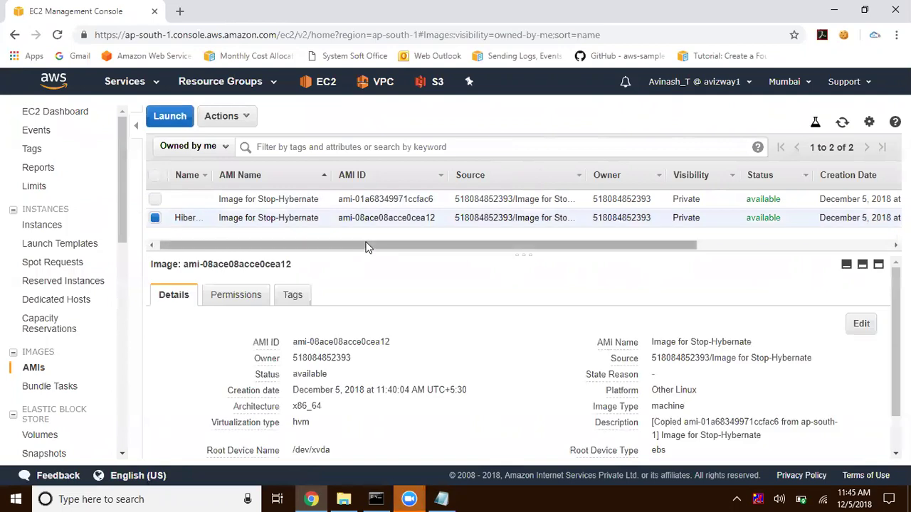
click(47, 456)
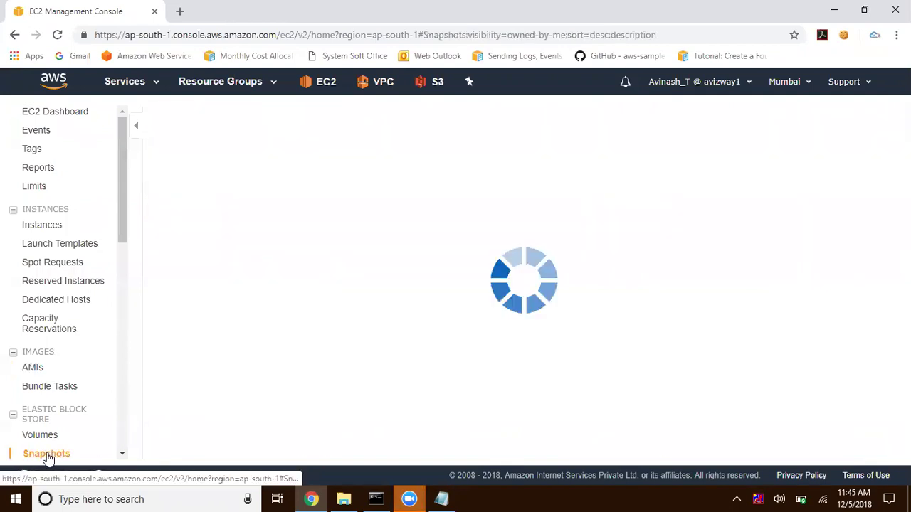
drag(458, 237, 688, 215)
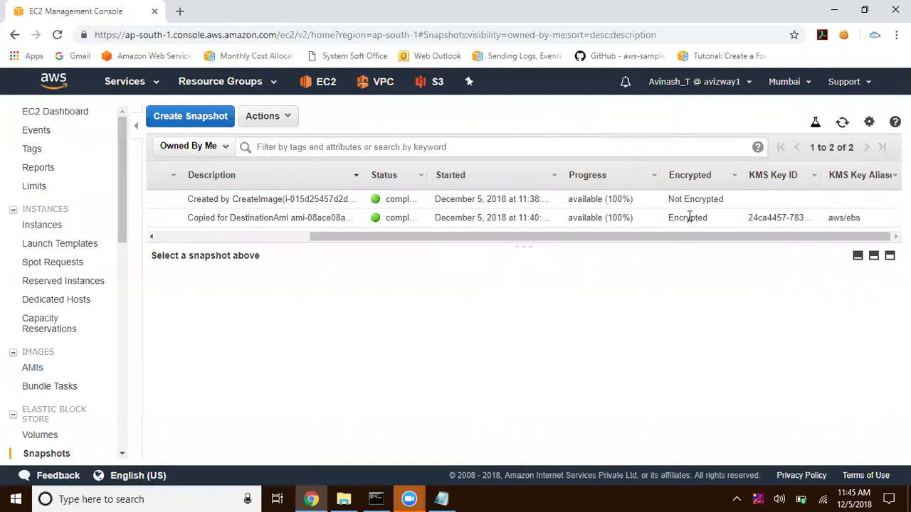
drag(521, 241, 29, 398)
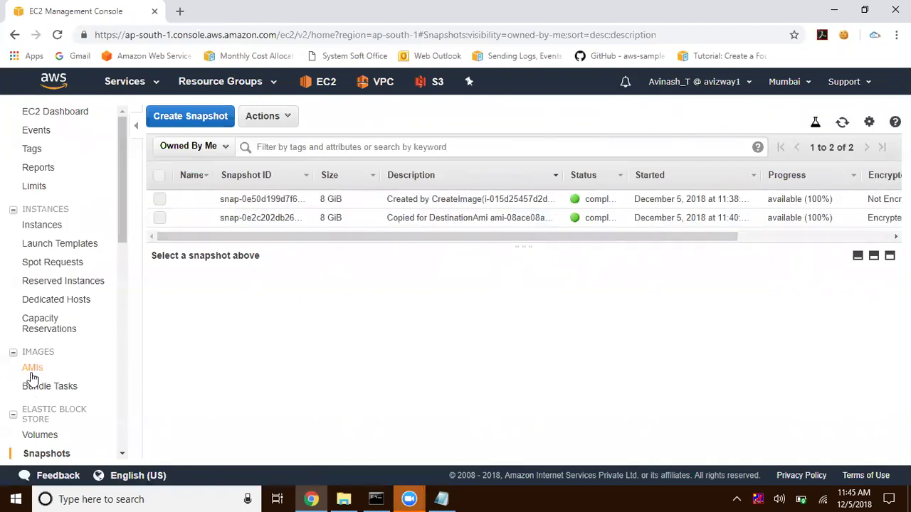
click(31, 369)
click(160, 219)
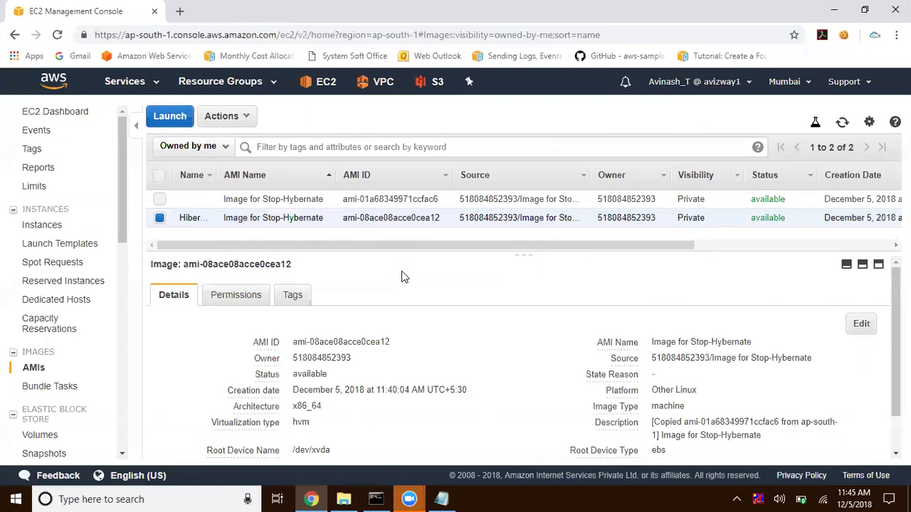
Terminate the running c4.large instance and confirm the termination
click(37, 224)
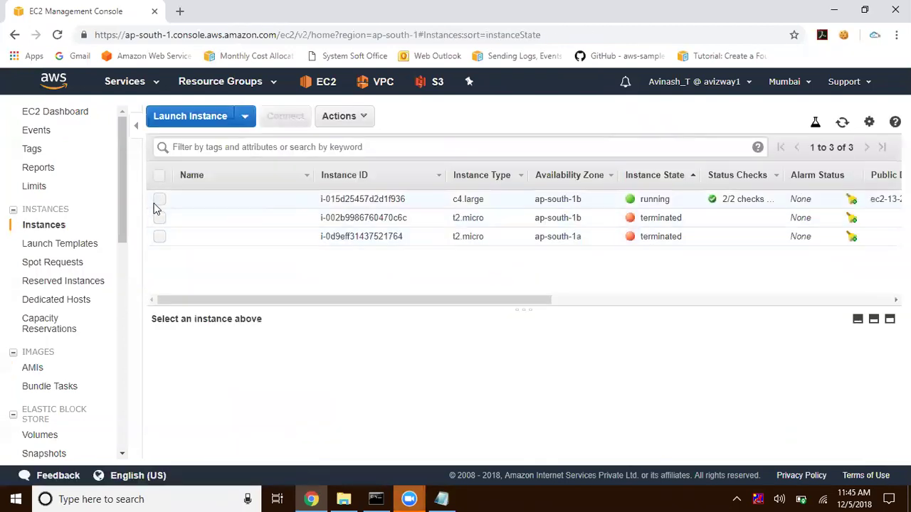
click(160, 200)
click(342, 116)
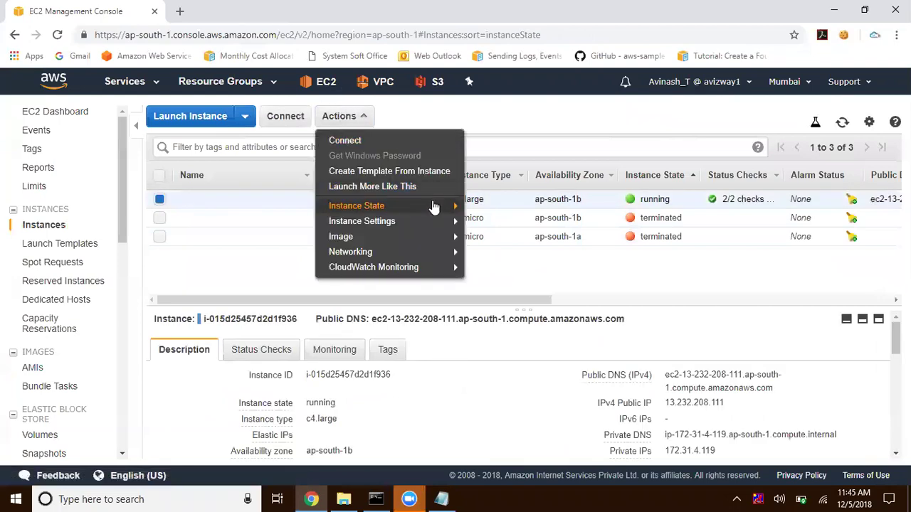
mouse_move(433, 206)
click(509, 266)
click(660, 366)
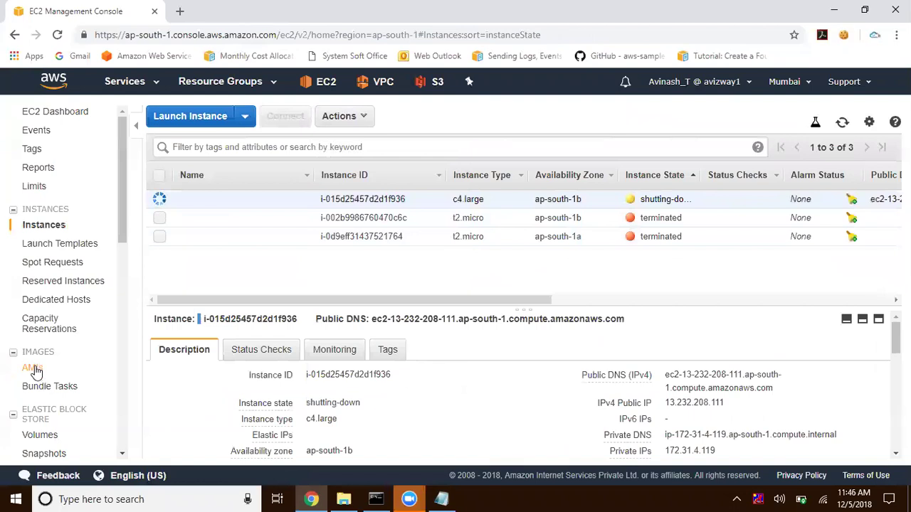
Start launching a new instance from the encrypted Hibernate AMI
click(33, 368)
click(160, 217)
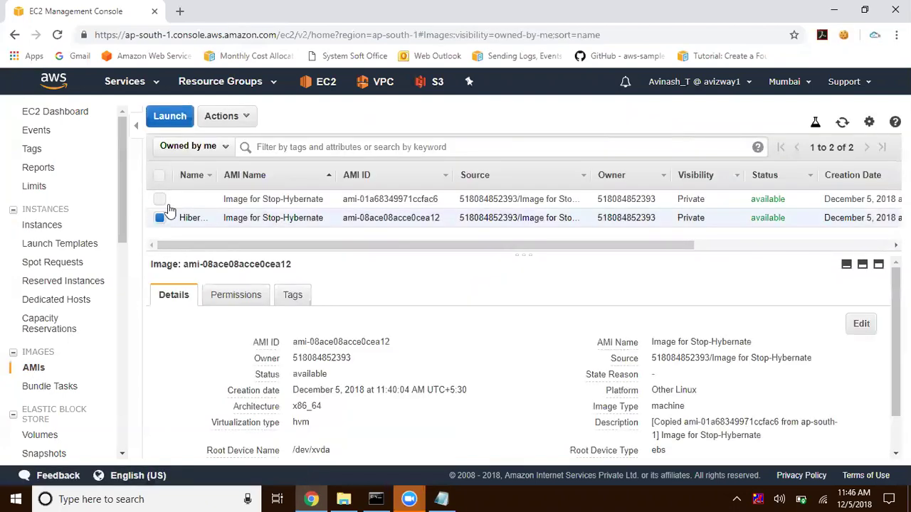
click(242, 119)
click(248, 138)
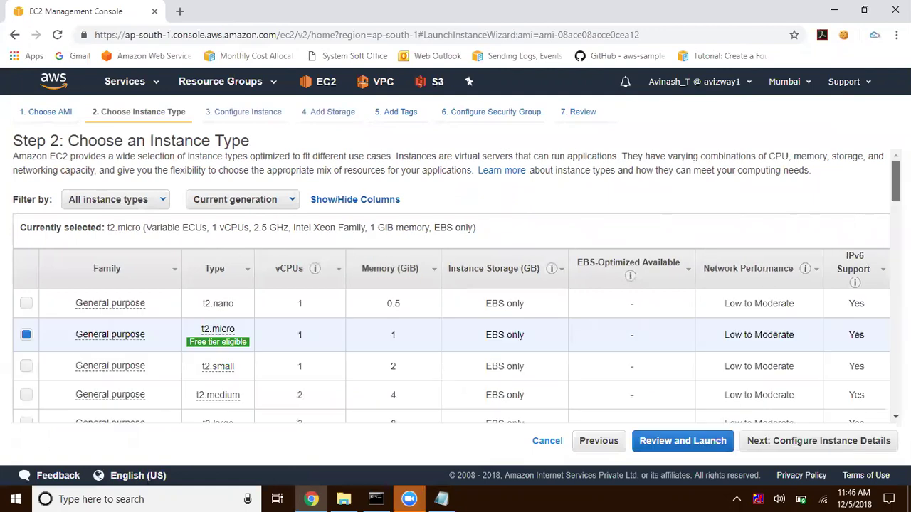
Choose the compute optimized c4.large instance type and continue to the instance details
scroll(455, 285, down, 5)
scroll(456, 285, down, 5)
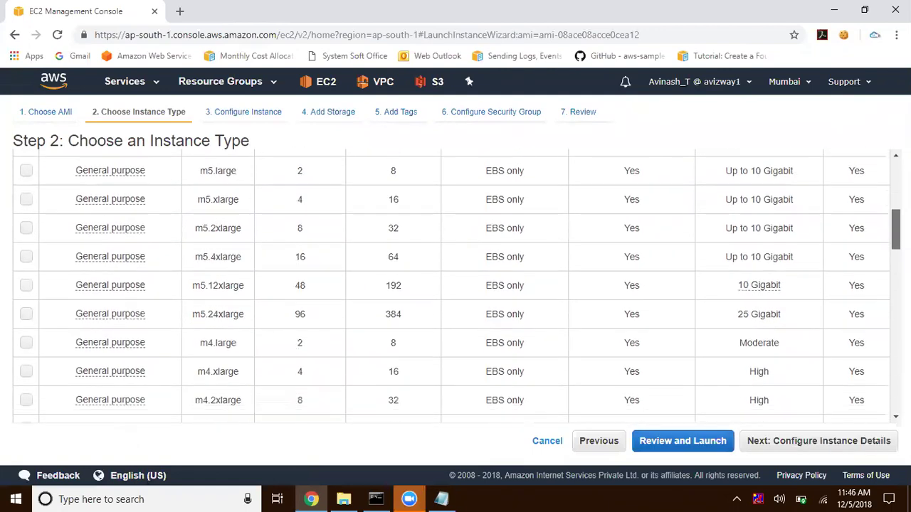
scroll(410, 332, down, 5)
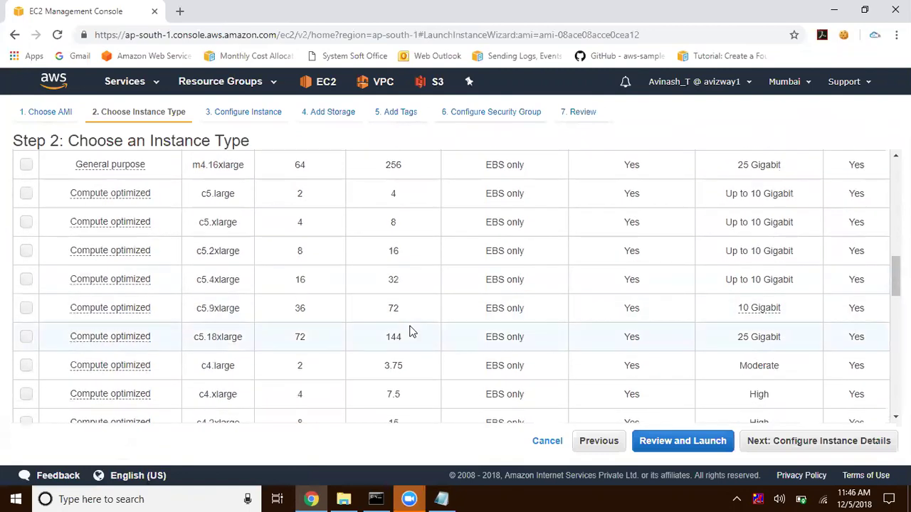
click(375, 365)
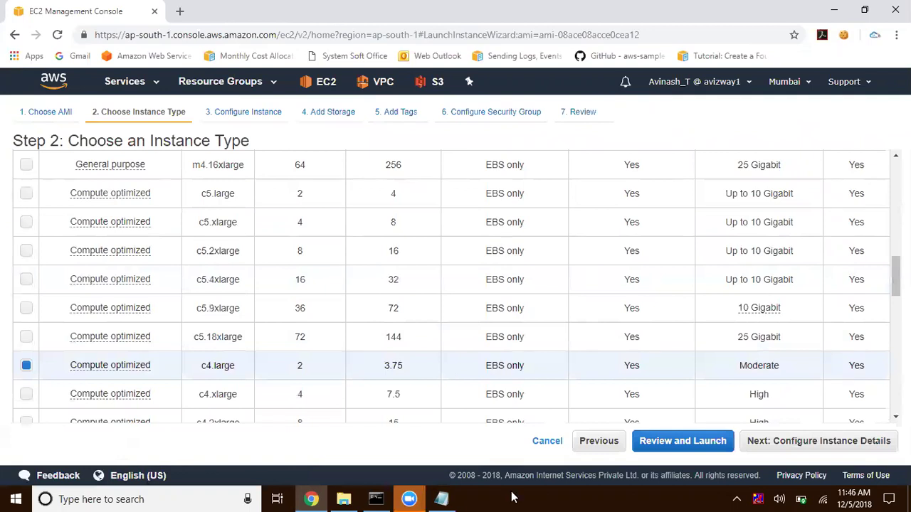
click(815, 442)
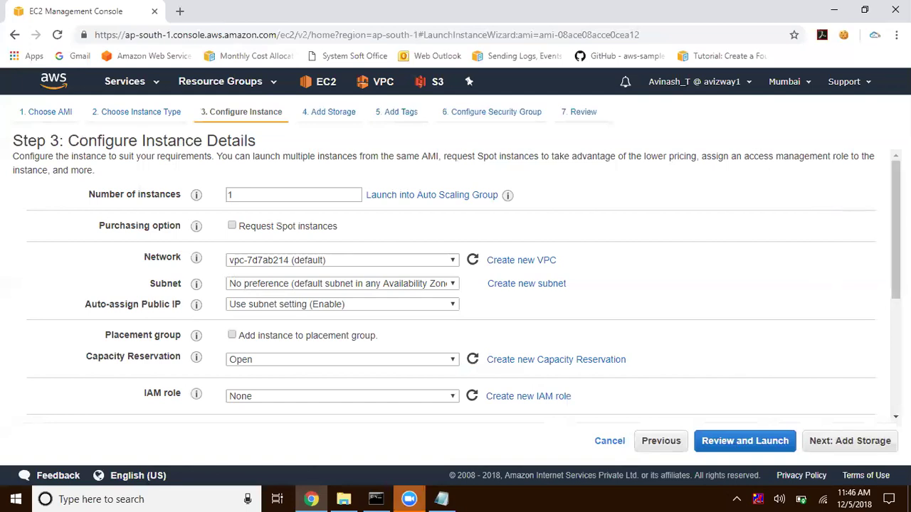
Enable hibernation as an additional stop behavior for the instance and continue to the storage settings
scroll(854, 325, down, 3)
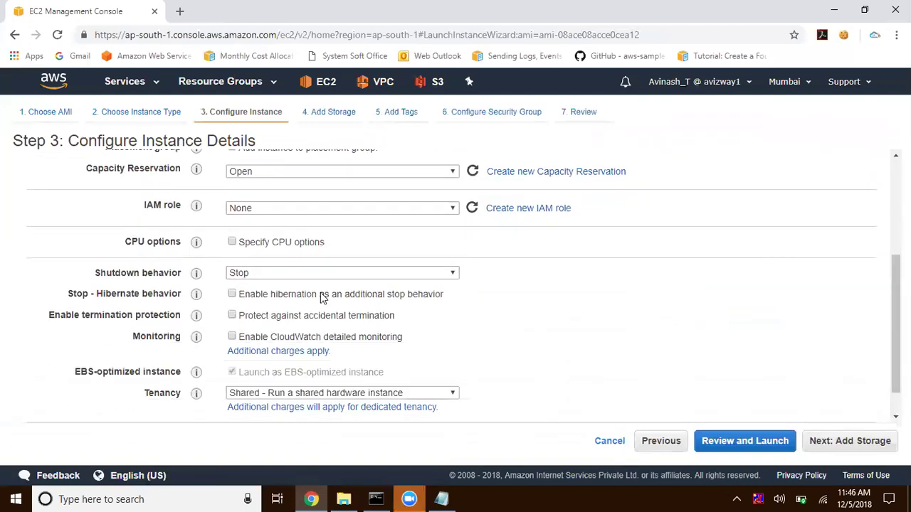
click(292, 299)
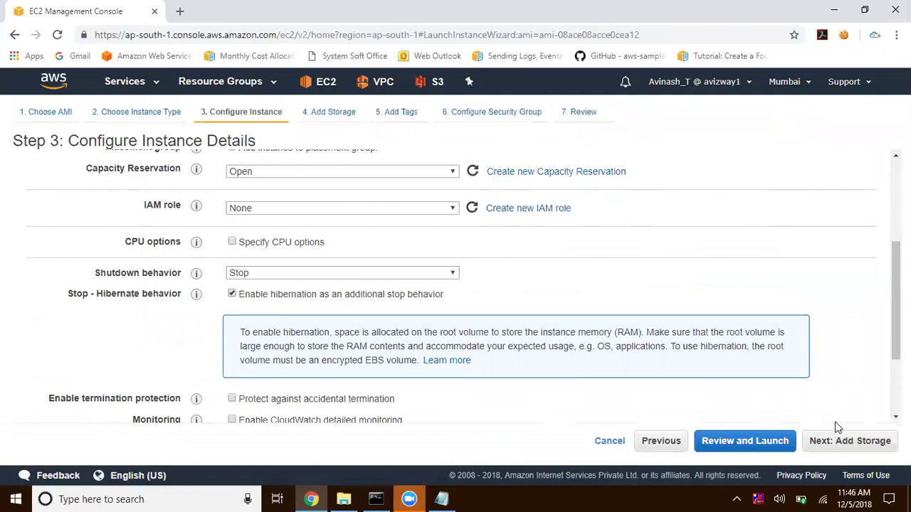
click(840, 440)
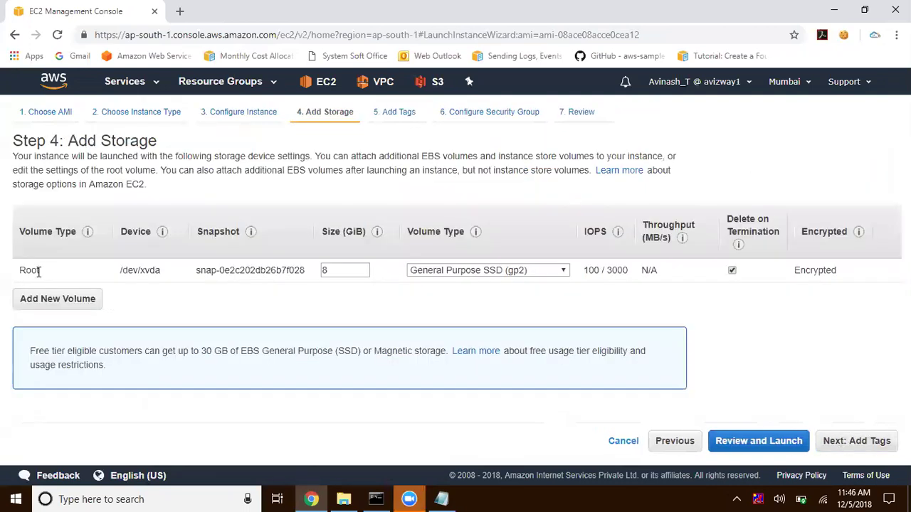
Check the encryption status of the root volume in the storage settings
double_click(808, 270)
click(840, 273)
drag(838, 277, 799, 275)
click(797, 311)
drag(36, 270, 23, 269)
drag(860, 271, 797, 269)
click(799, 313)
Continue to the tags and add a Name tag with the value Hibernate
click(845, 443)
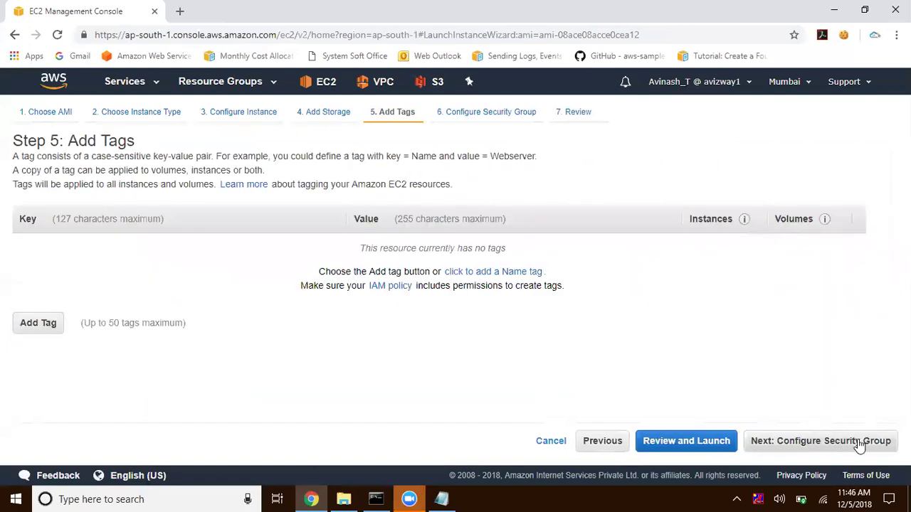
click(510, 271)
text(Hib)
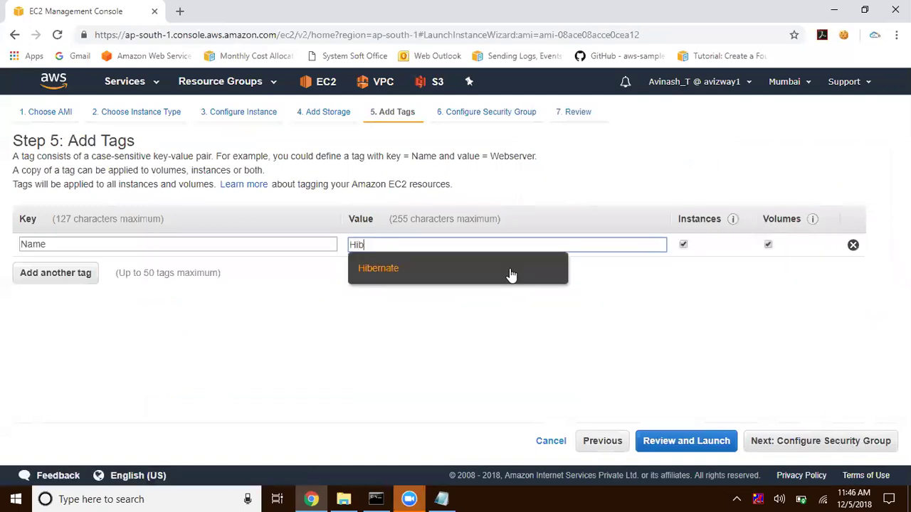
text(ernate)
click(516, 322)
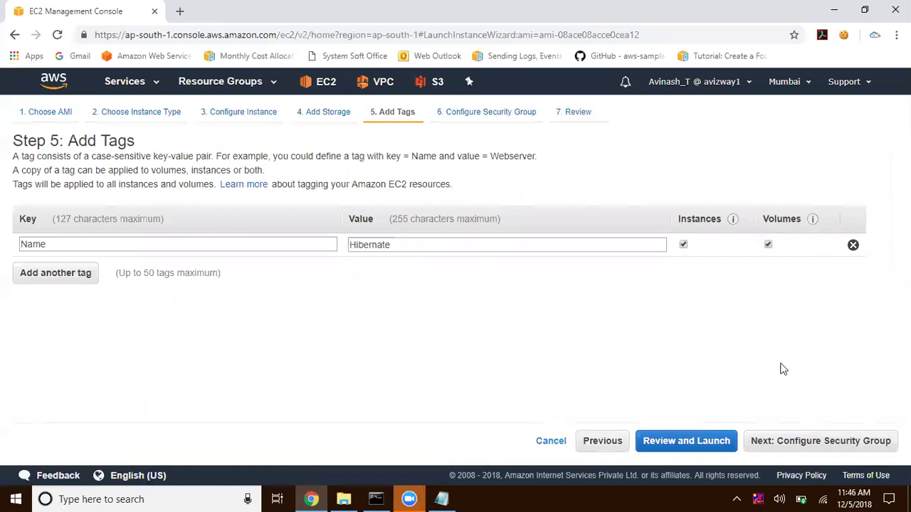
Continue to the security group configuration and assign the existing AWS730AM security group
click(799, 445)
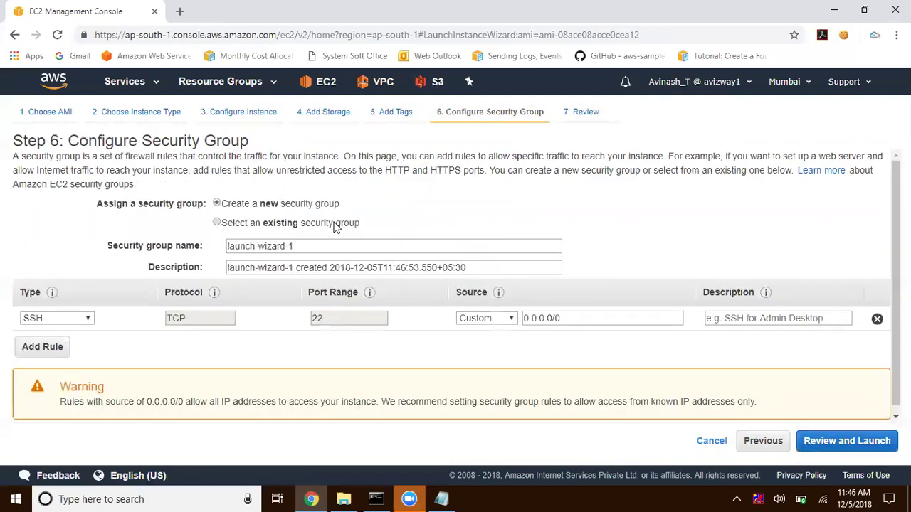
click(336, 225)
click(338, 278)
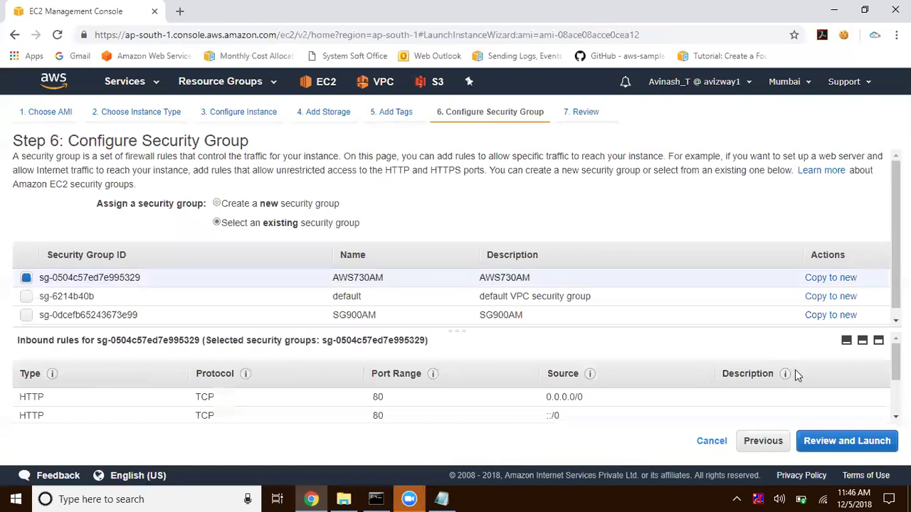
Review and launch the instance with the existing key pair My_Key_Pair, acknowledging access to its private key file
click(873, 443)
click(874, 441)
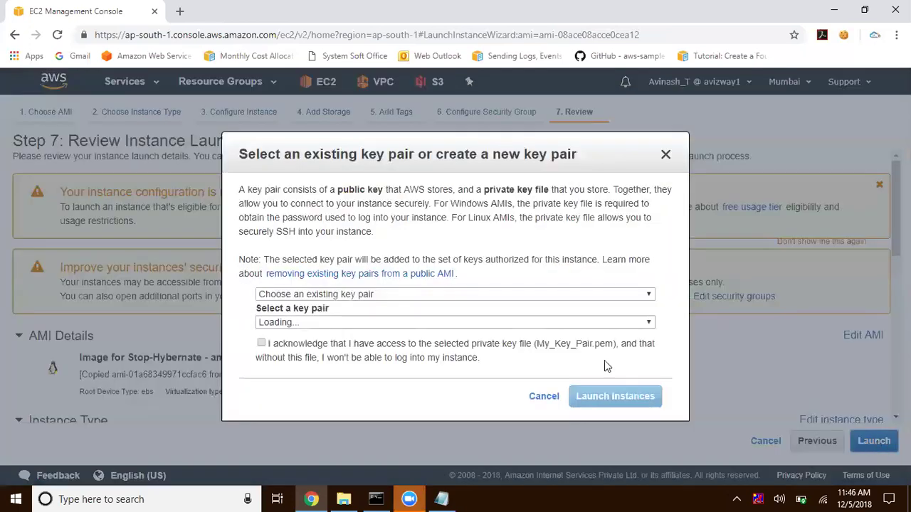
click(431, 354)
click(605, 400)
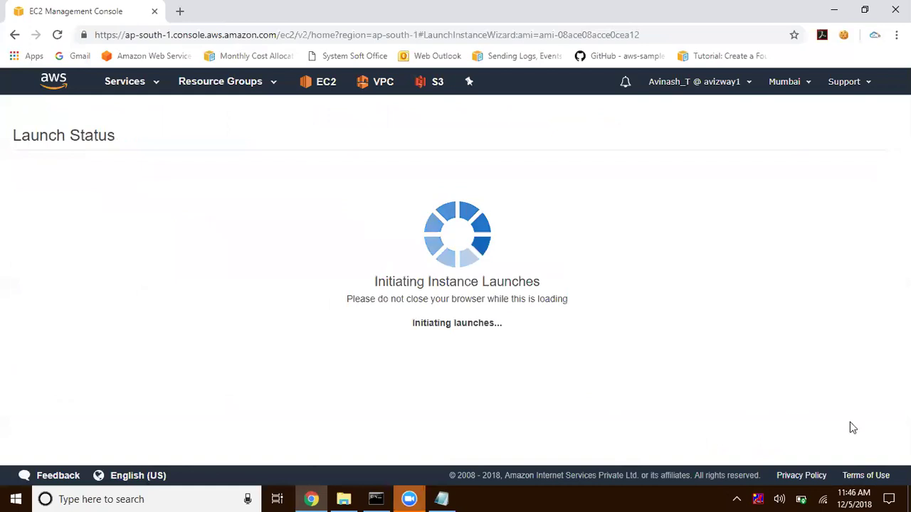
View the instances list, select only the new Hibernate instance and enlarge its details pane
scroll(861, 438, down, 2)
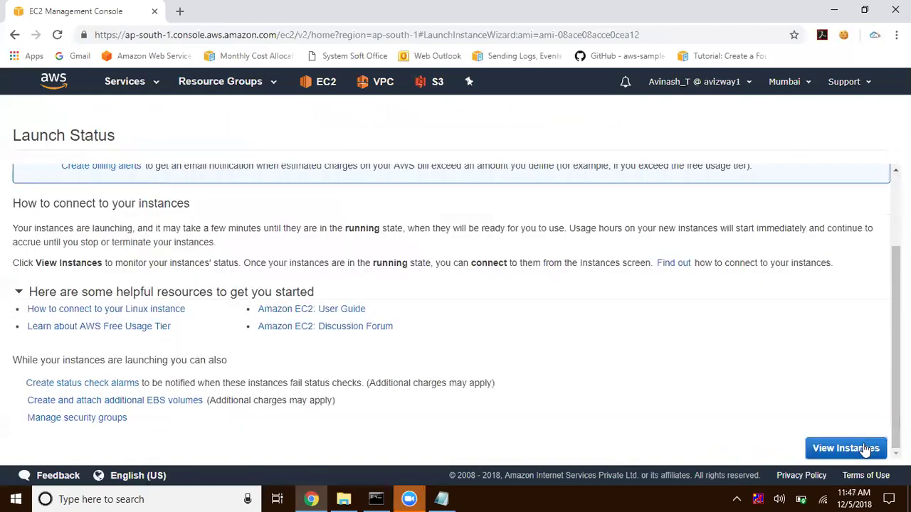
click(846, 448)
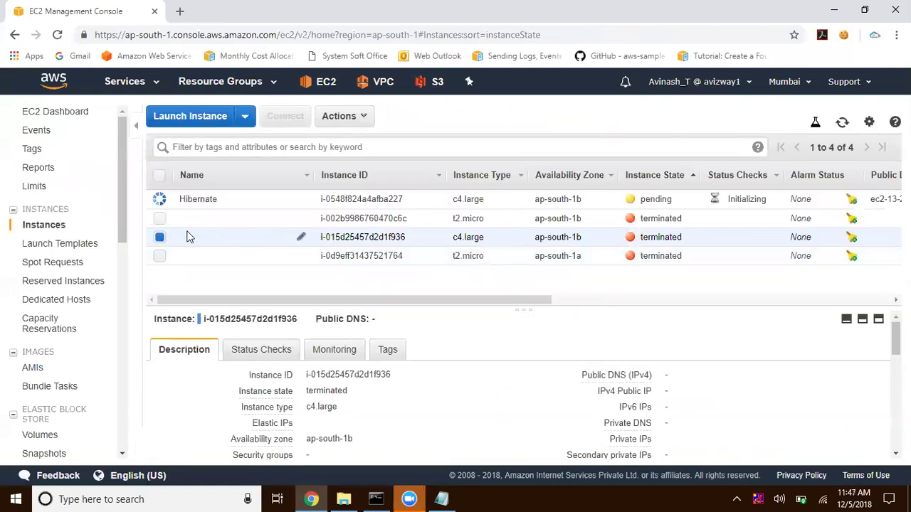
click(160, 236)
click(161, 200)
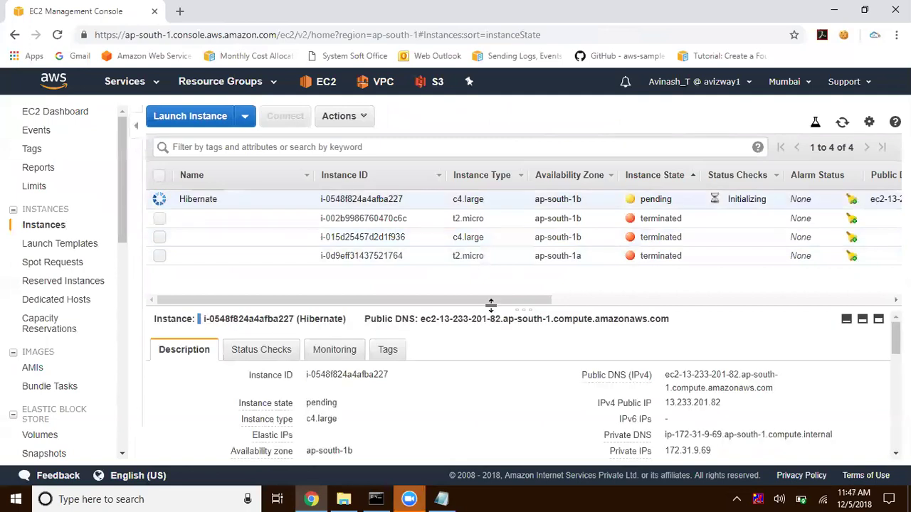
drag(490, 304, 490, 281)
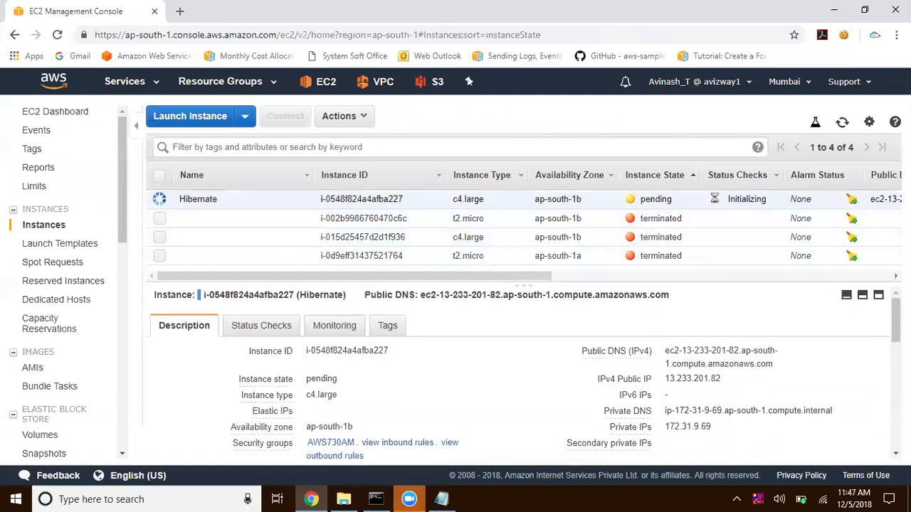
Inspect the instance state actions available for the Hibernate instance, including Stop - Hibernate
click(359, 119)
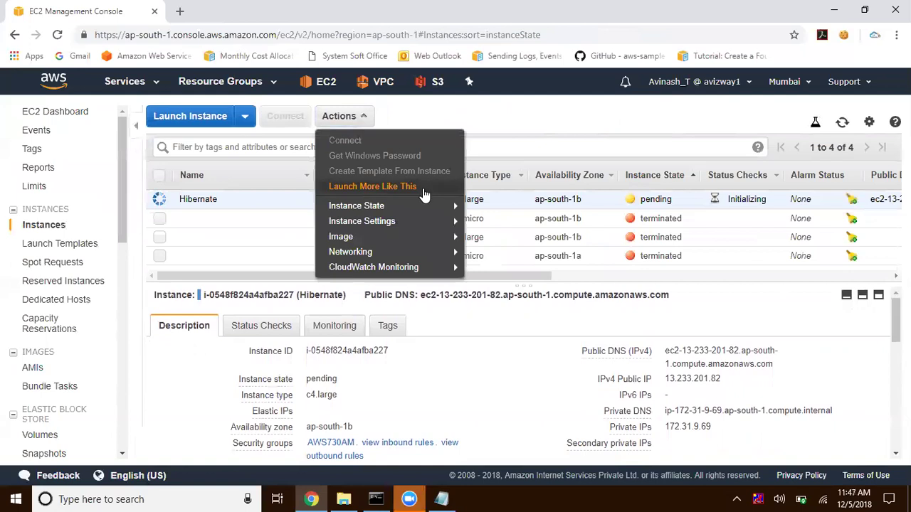
mouse_move(428, 208)
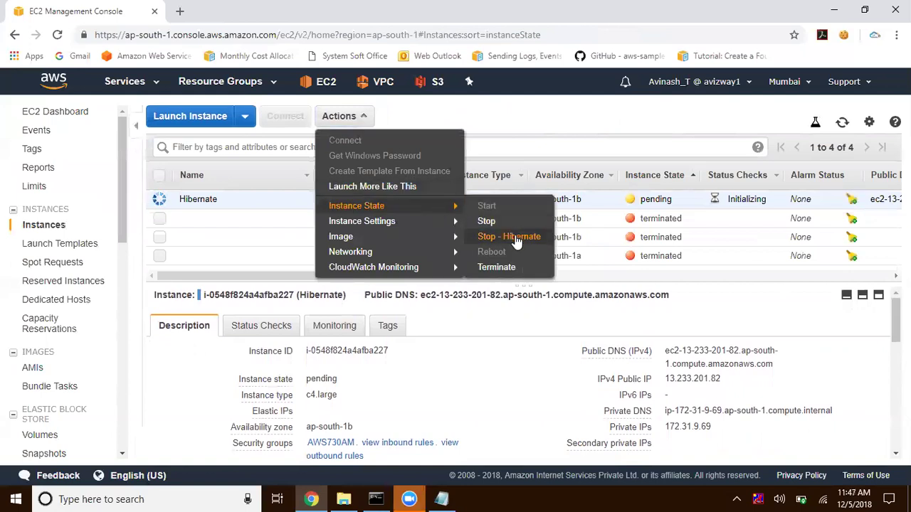
click(529, 354)
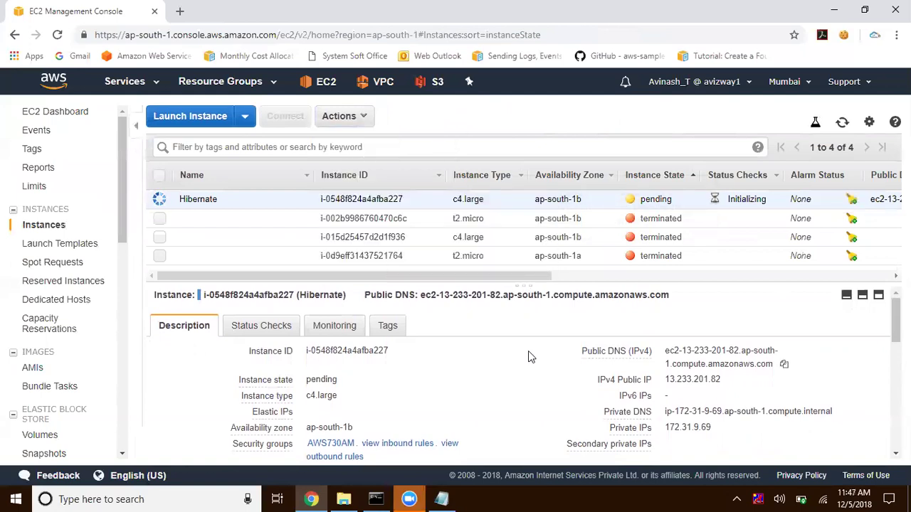
Refresh the instances list and copy the public DNS of the Hibernate instance
click(842, 122)
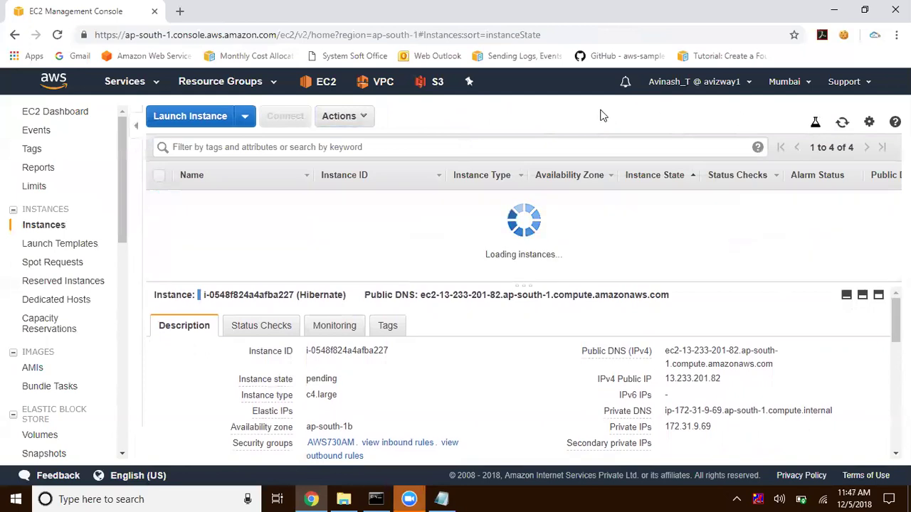
click(842, 121)
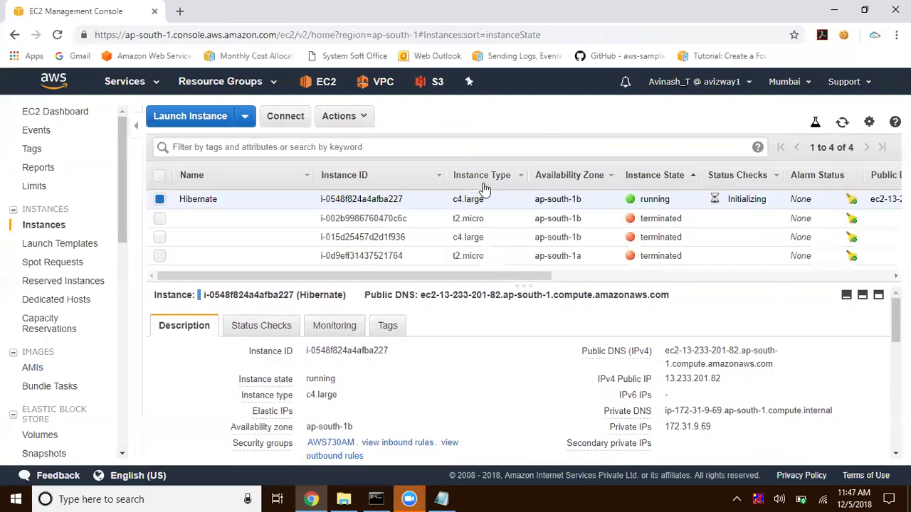
click(783, 365)
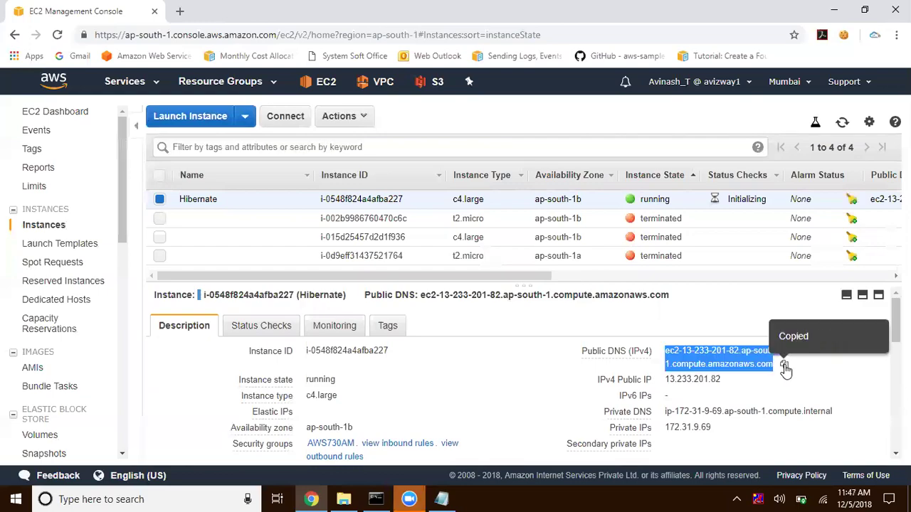
Switch to PuTTY, open an SSH session to the copied public DNS on port 22, and trust the server's host key
click(909, 500)
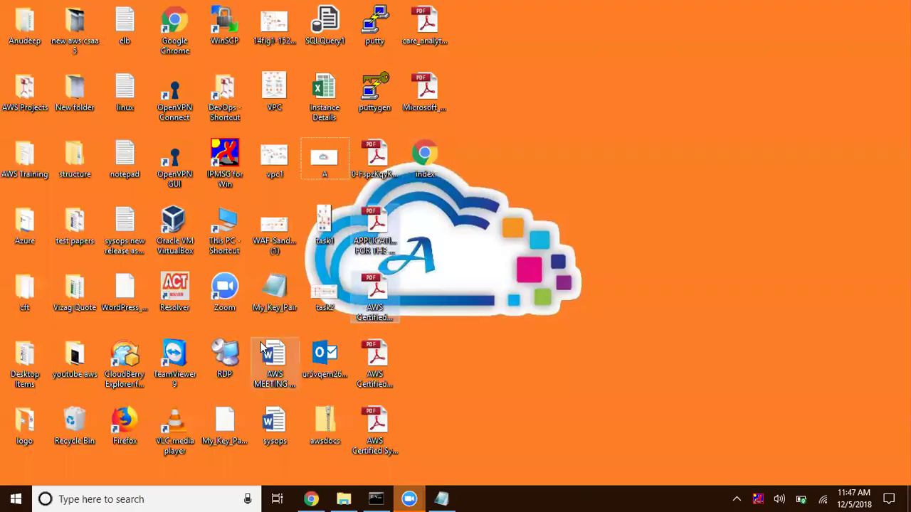
double_click(375, 21)
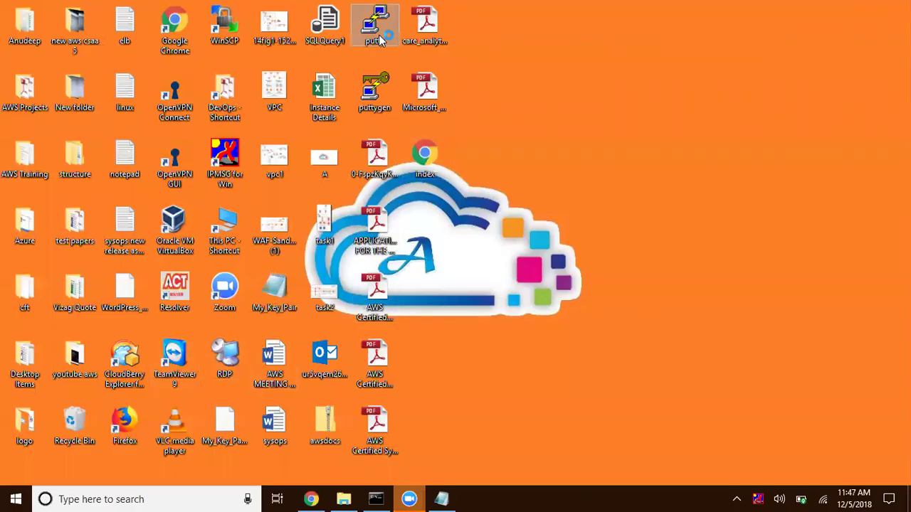
key(ctrl+v)
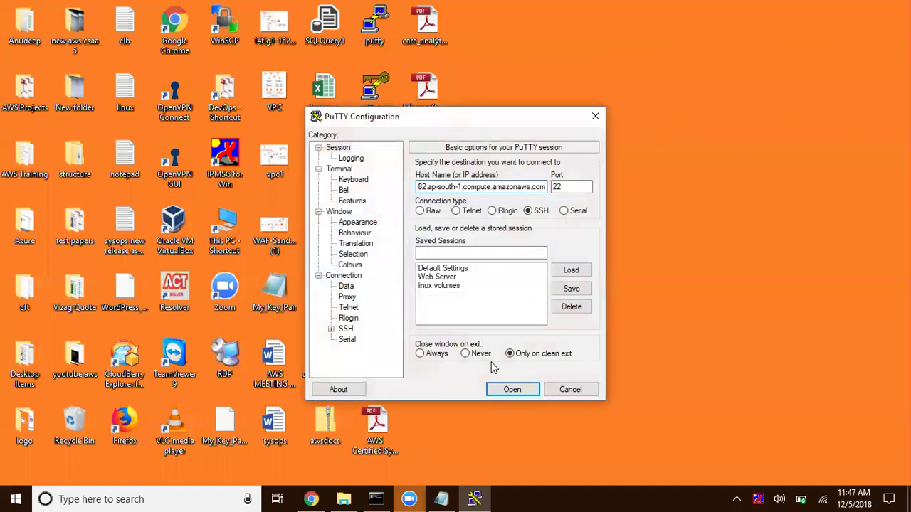
click(510, 393)
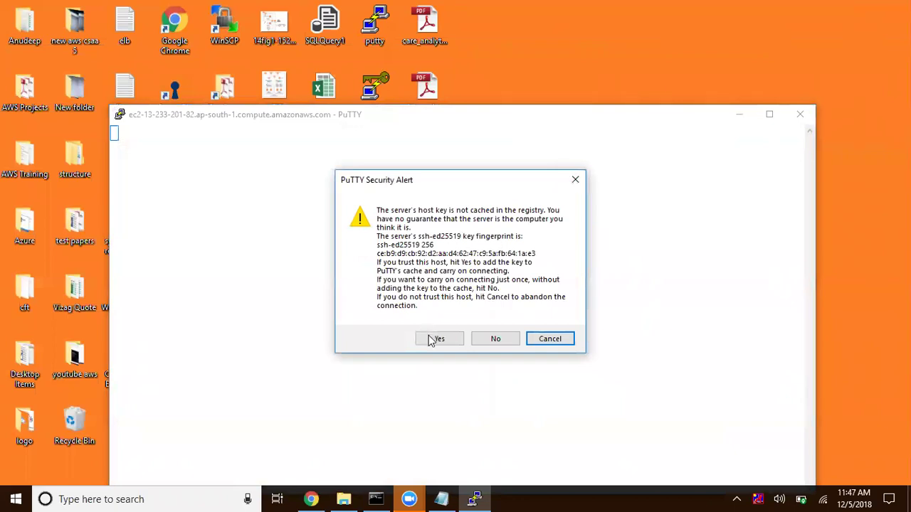
click(427, 339)
Move the terminal window up and log in to the instance as ec2-user
drag(490, 119, 491, 61)
text(ec2-user)
key(Return)
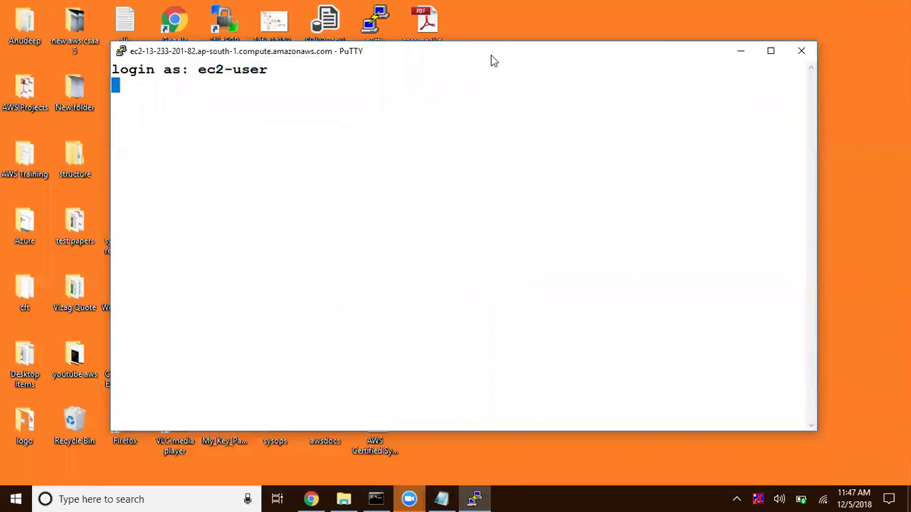
Run uptime in the terminal and check how long the instance has been up
text(uptime)
key(Return)
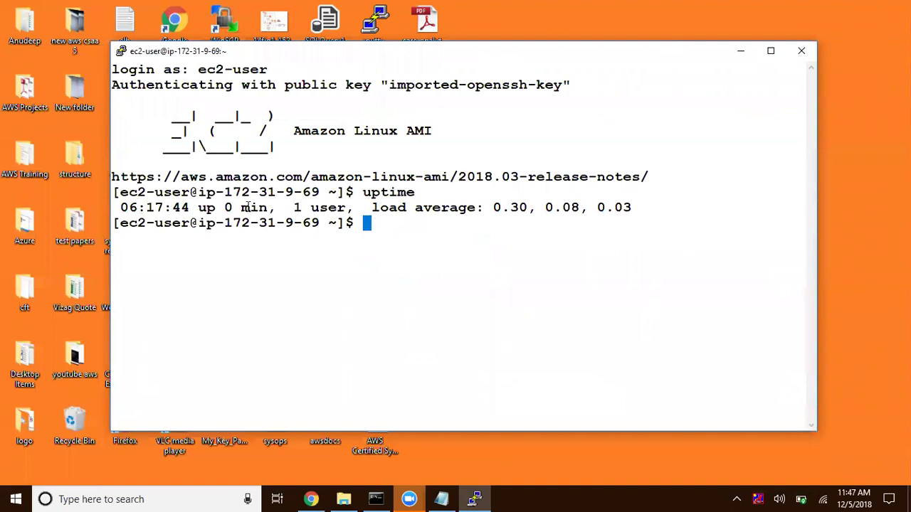
drag(199, 207, 257, 208)
click(382, 226)
Return to the EC2 console in Chrome, try to Stop - Hibernate the Hibernate instance, and read the dialog's response
click(311, 499)
click(342, 116)
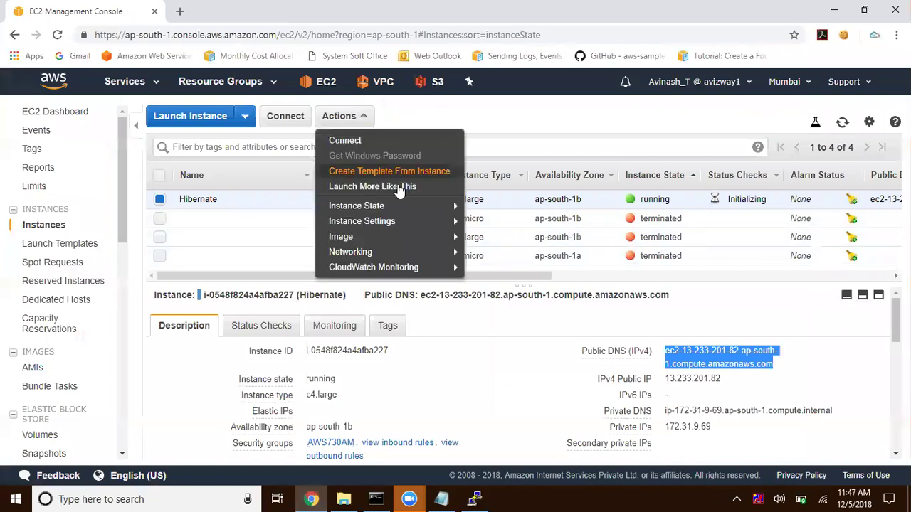
mouse_move(410, 211)
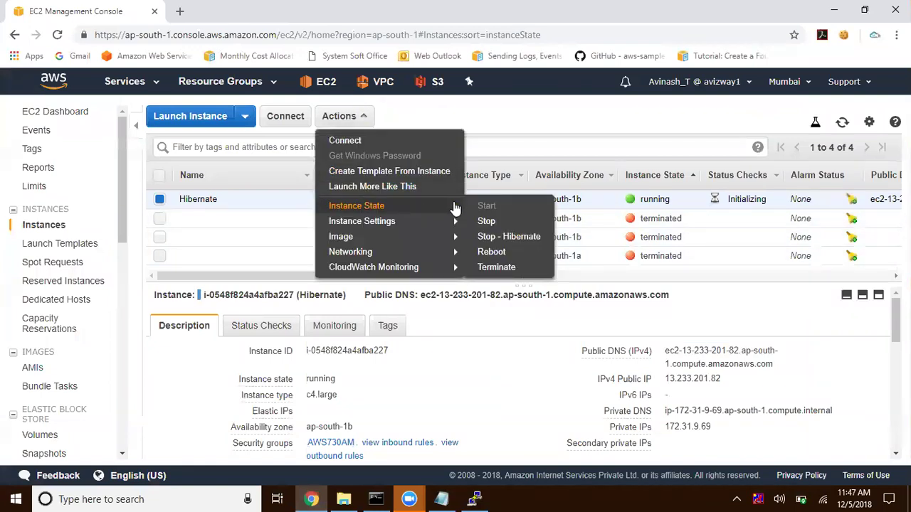
click(508, 239)
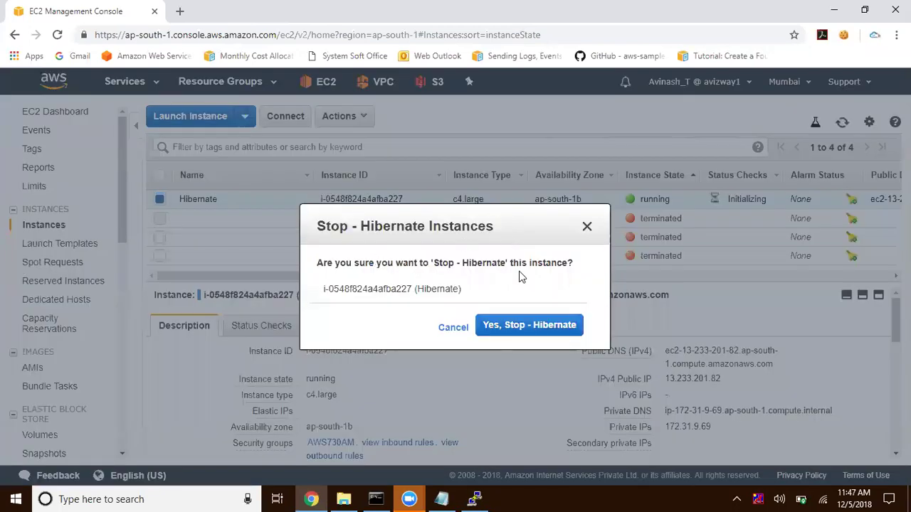
click(528, 327)
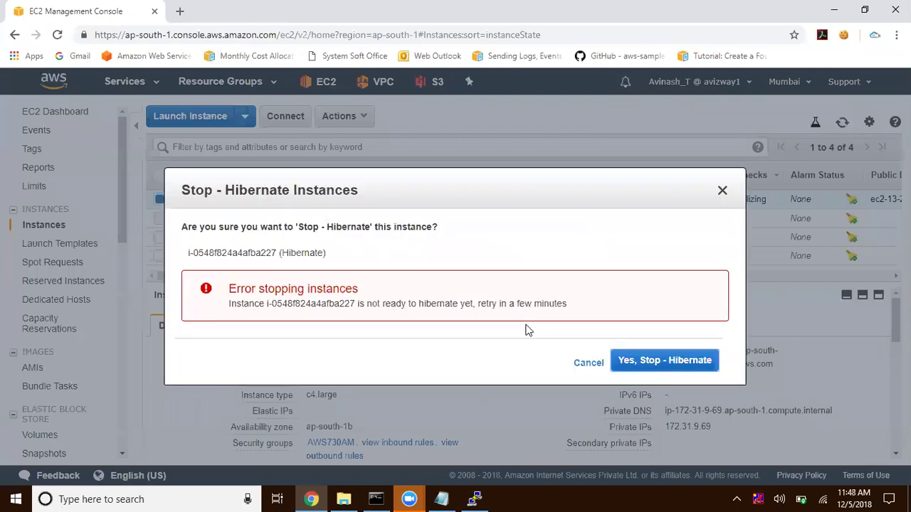
drag(229, 304, 583, 303)
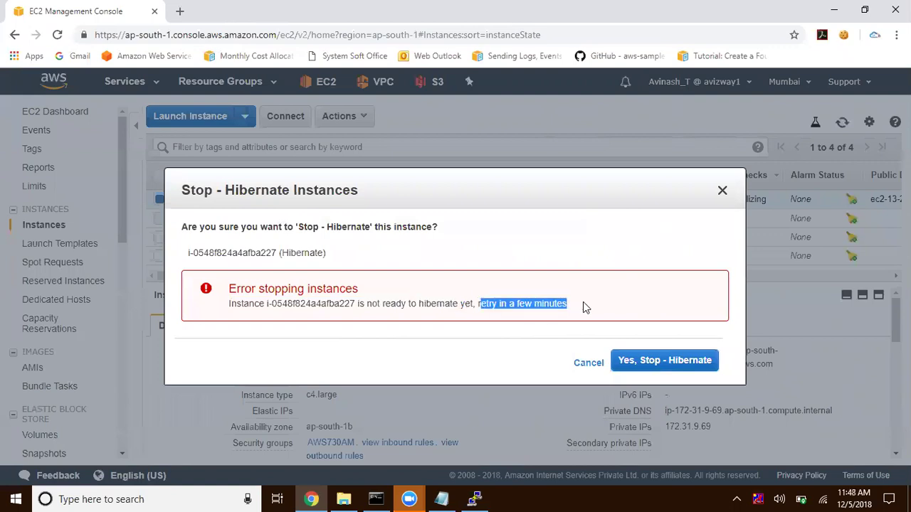
Dismiss the error dialog, refresh the instance list, and retry Stop - Hibernate on the Hibernate instance
click(588, 363)
click(845, 126)
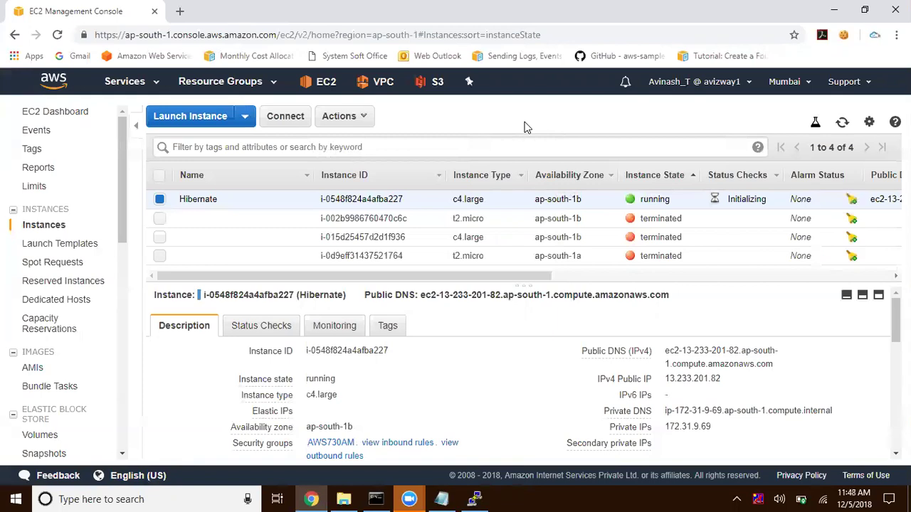
click(352, 124)
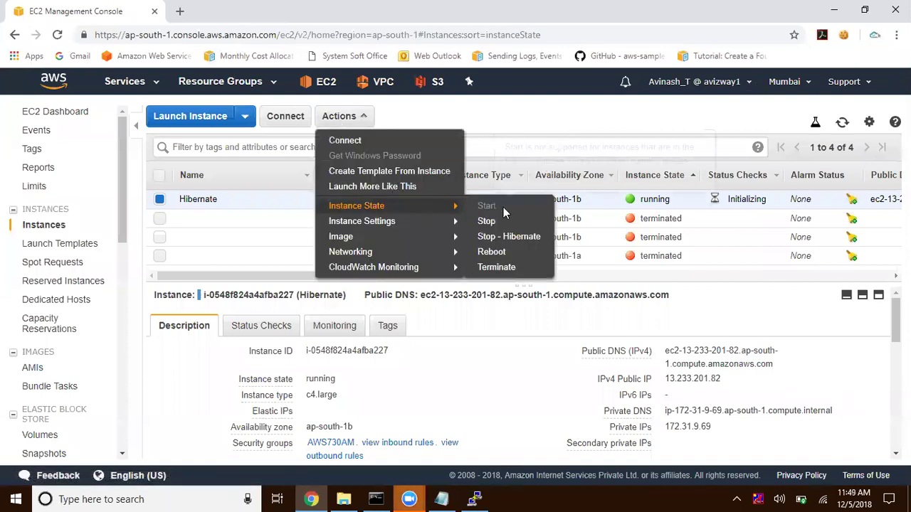
click(514, 239)
click(521, 319)
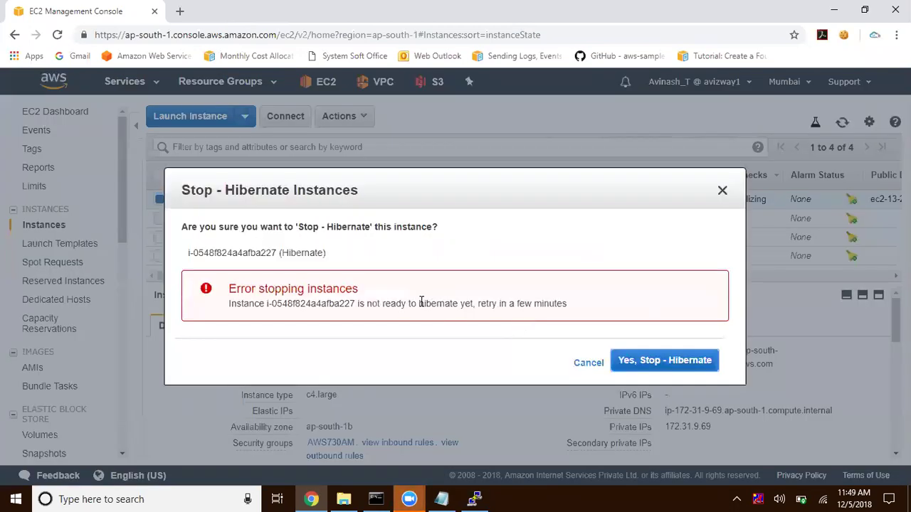
drag(418, 304, 533, 305)
click(626, 364)
Switch to the PuTTY session, run uptime again, and return to the EC2 console in Chrome
click(474, 499)
key(Up)
key(Return)
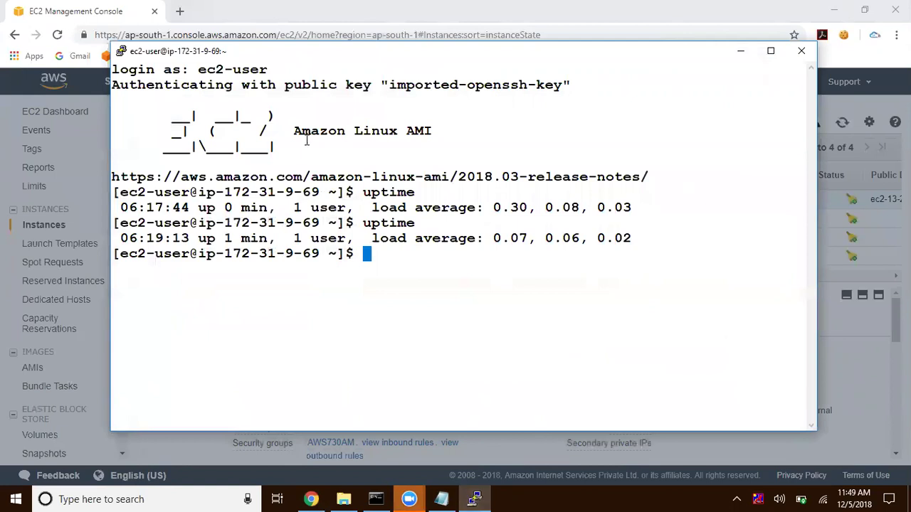
click(267, 15)
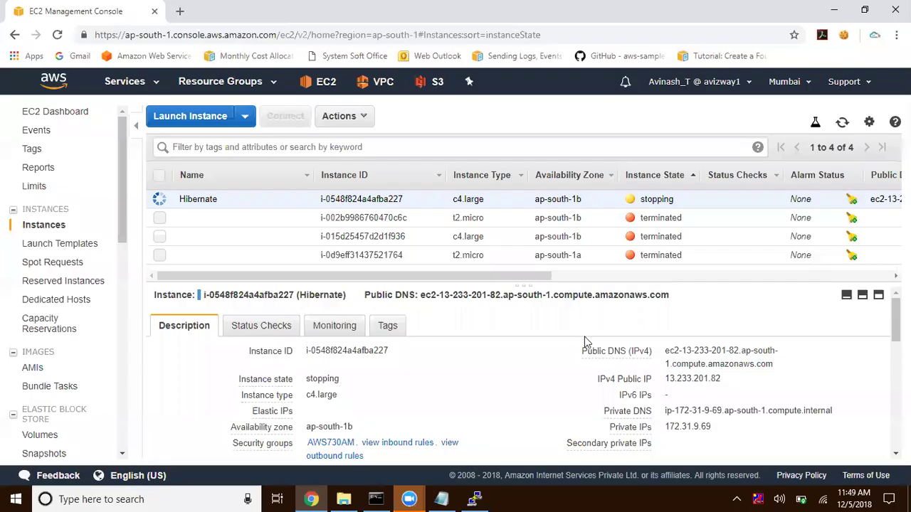
Issue Stop - Hibernate once more for the Hibernate instance, check its instance state, and refresh the instance list
click(350, 127)
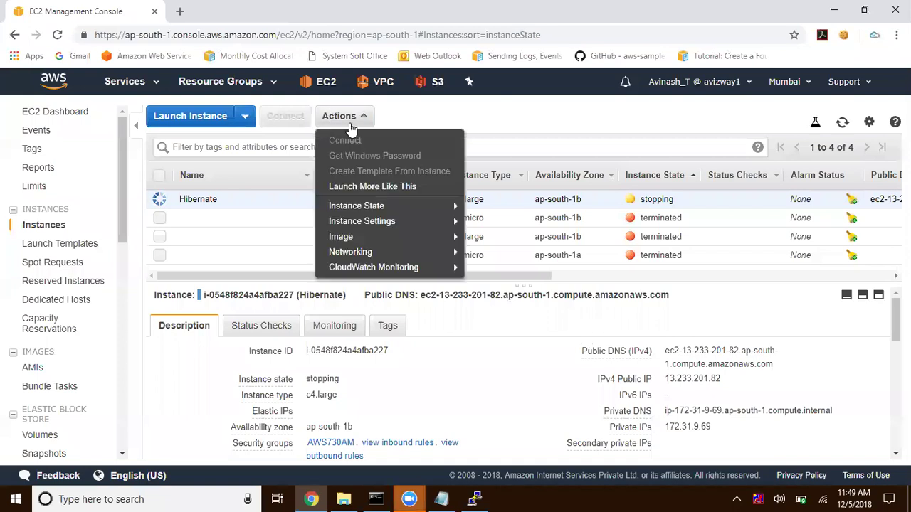
mouse_move(356, 206)
click(511, 235)
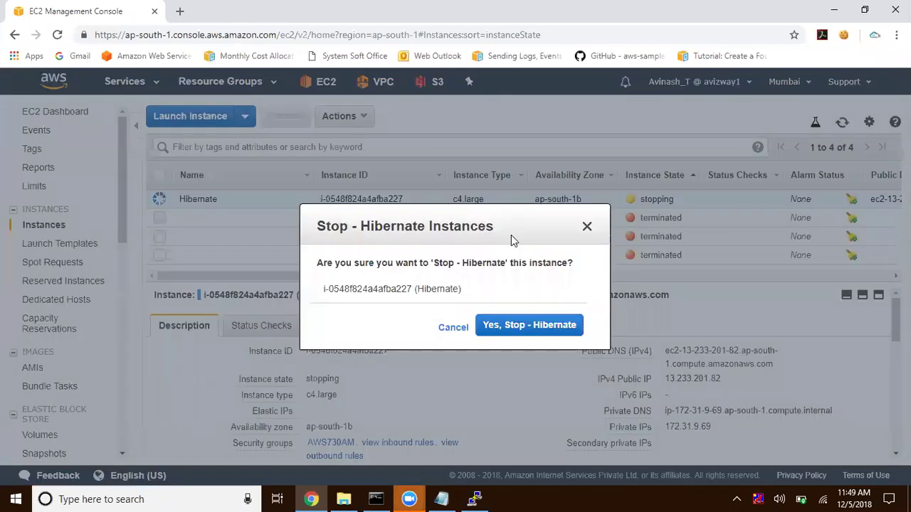
click(496, 321)
drag(641, 200, 654, 200)
click(842, 124)
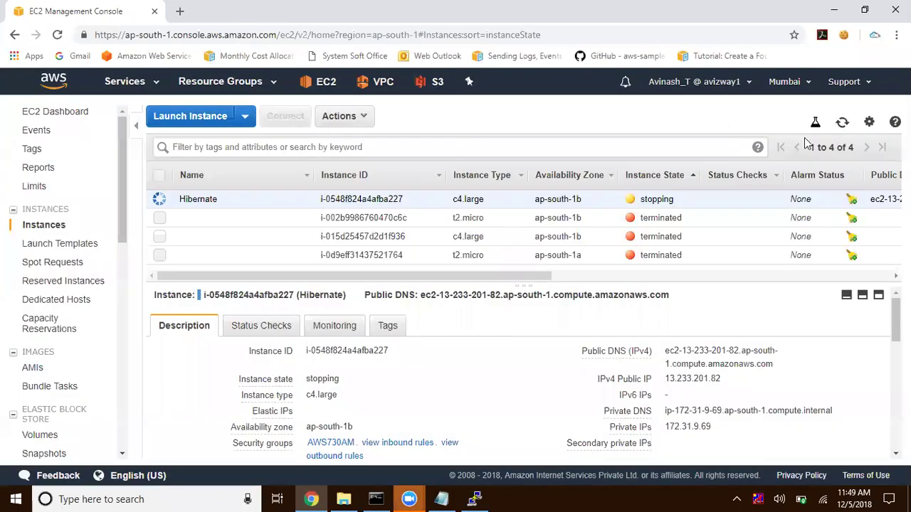
Review the latest uptime reading in the PuTTY terminal and put the terminal window away
click(475, 498)
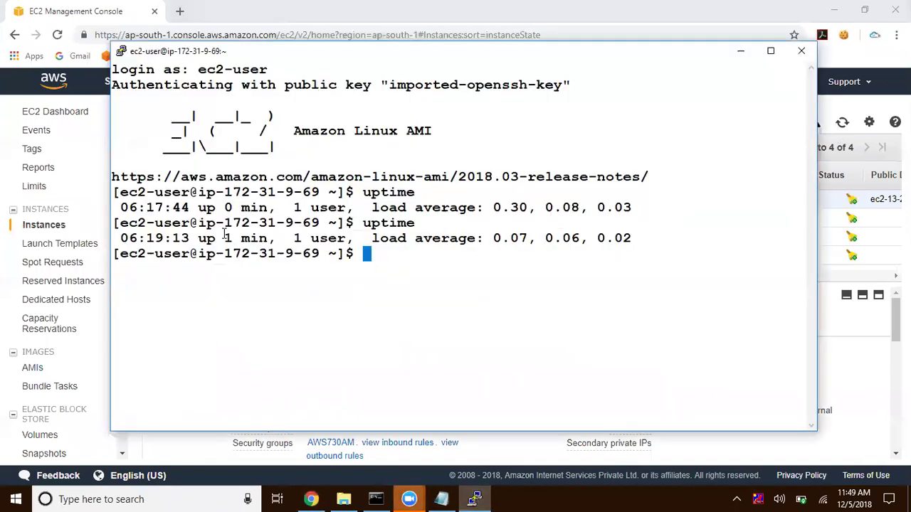
drag(275, 238, 181, 238)
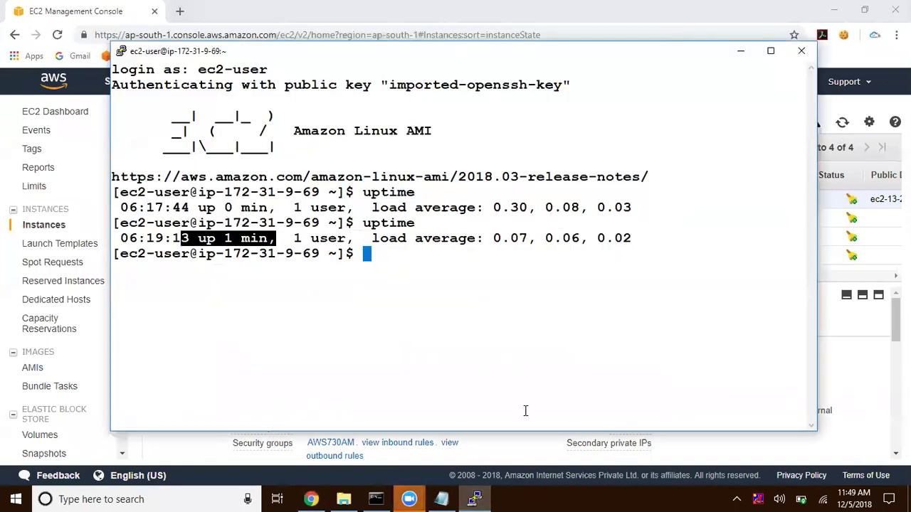
click(475, 498)
Refresh the instance list, start the Hibernate instance, and keep refreshing until it is running
click(842, 122)
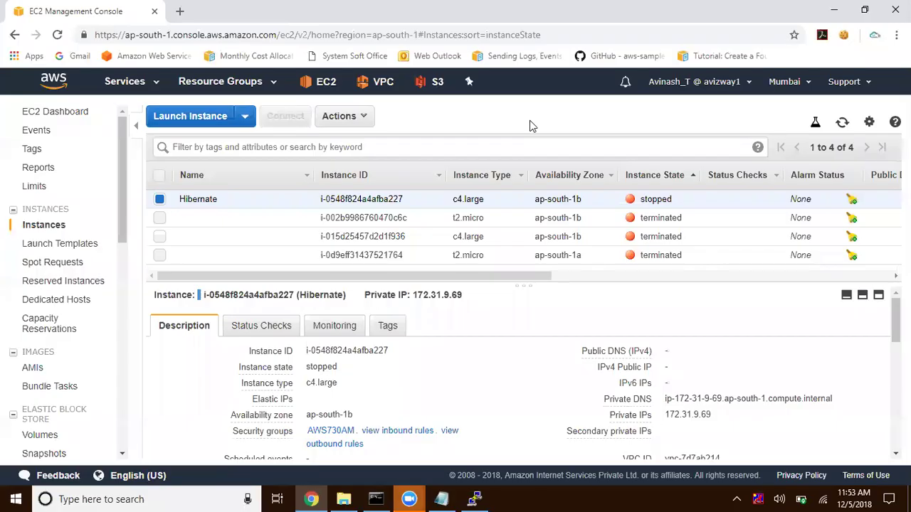
click(339, 116)
mouse_move(422, 206)
click(498, 206)
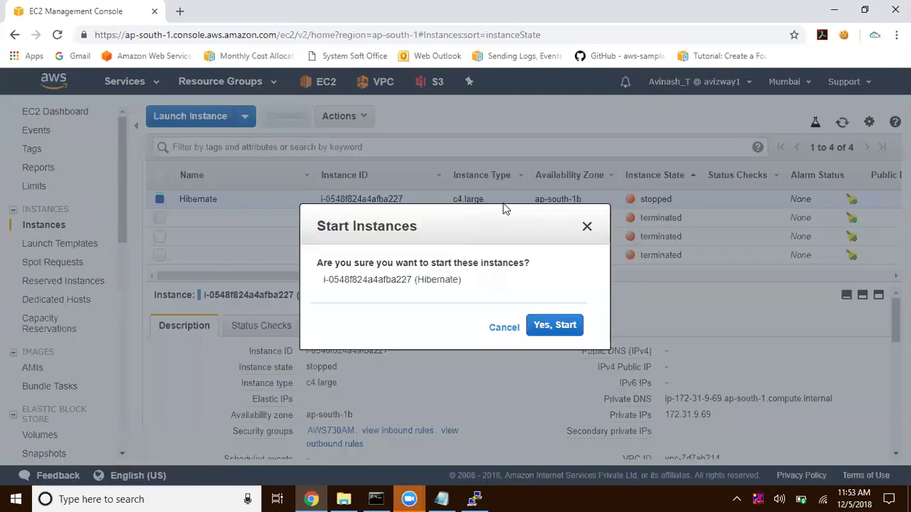
click(557, 332)
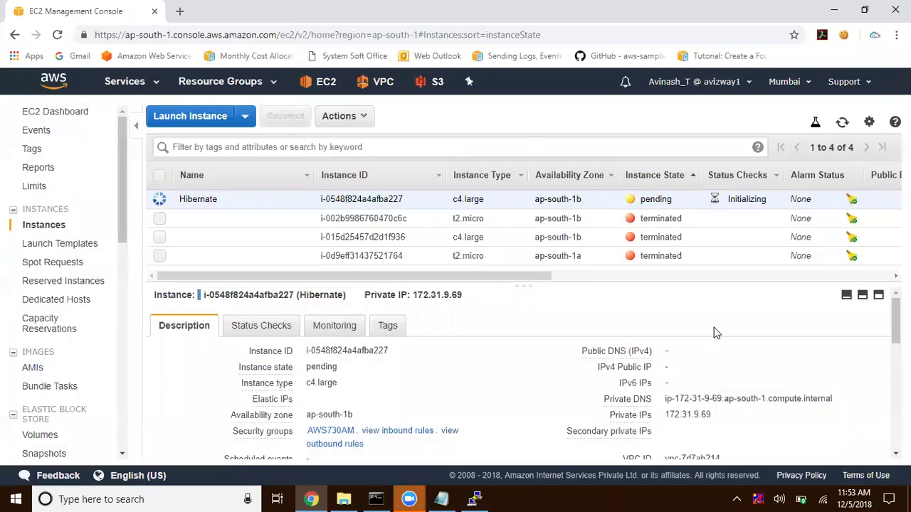
click(842, 124)
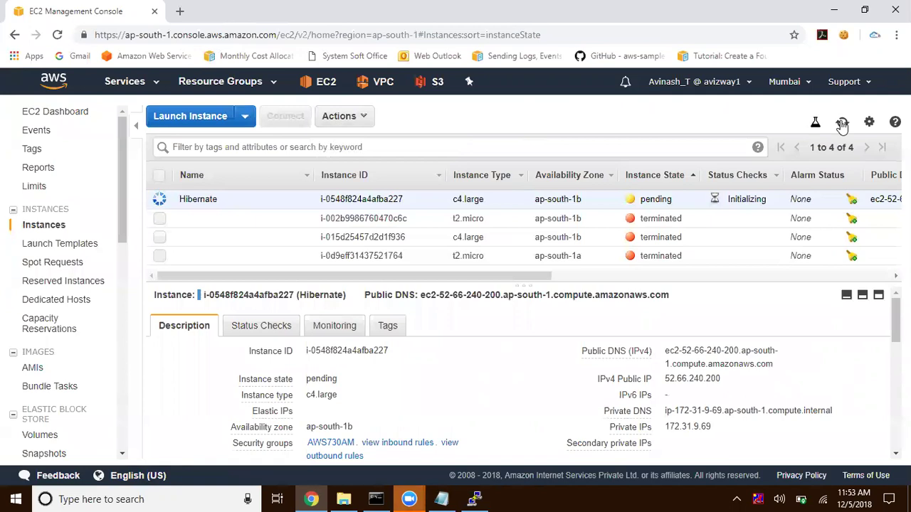
click(842, 124)
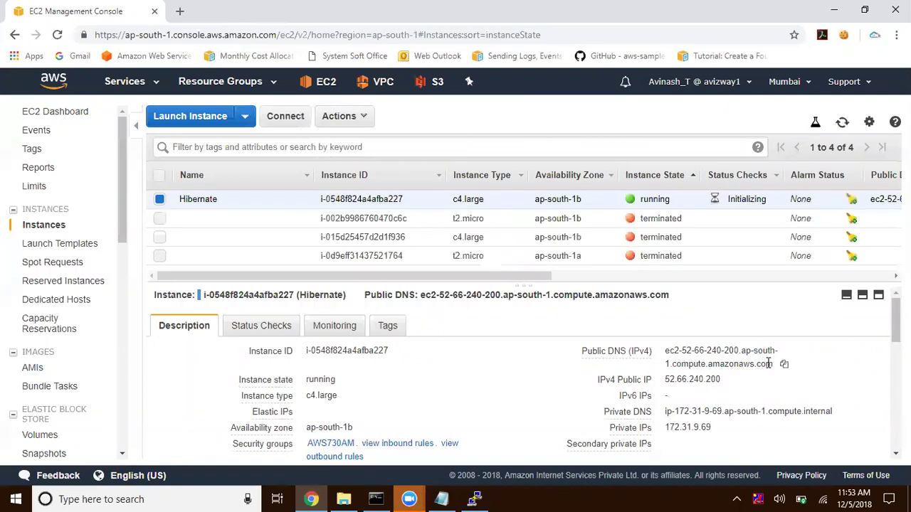
Copy the instance's new public DNS, open a PuTTY SSH session to it on port 22, and trust the server's host key
click(784, 364)
key(super+d)
double_click(365, 28)
key(ctrl+v)
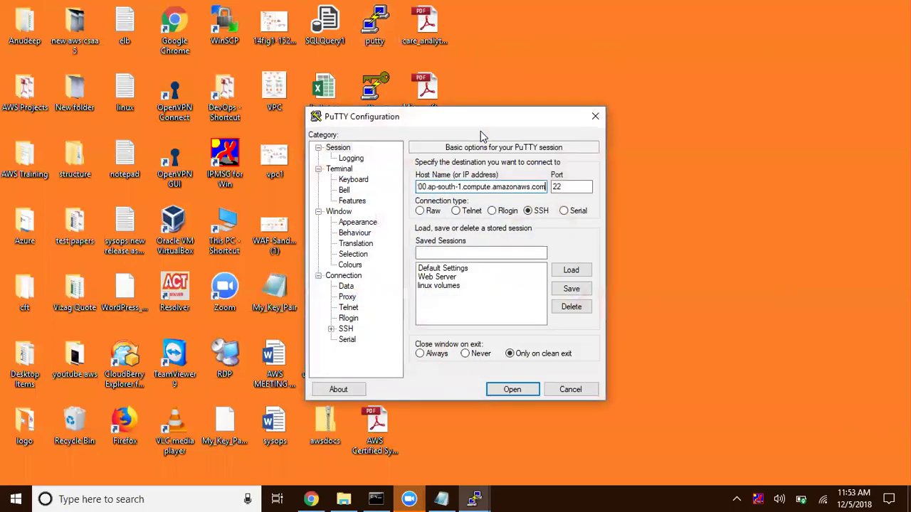
click(512, 388)
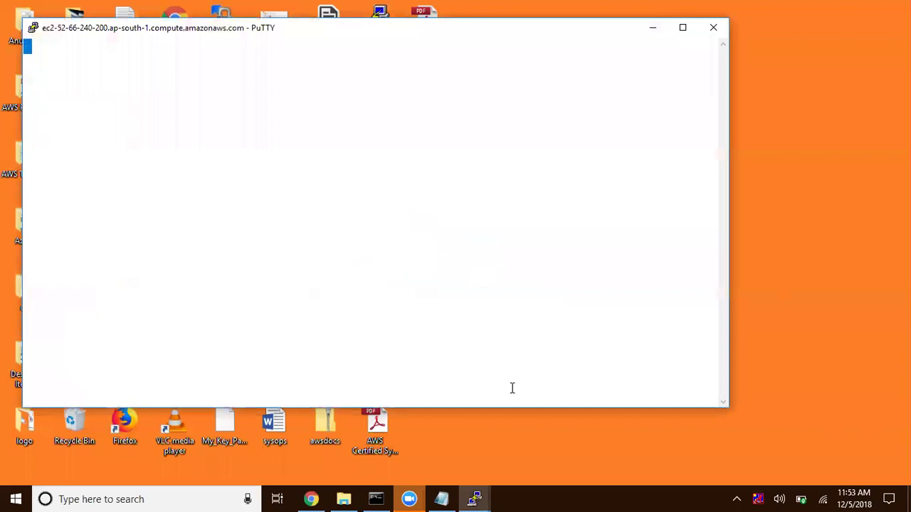
key(Left)
key(Left)
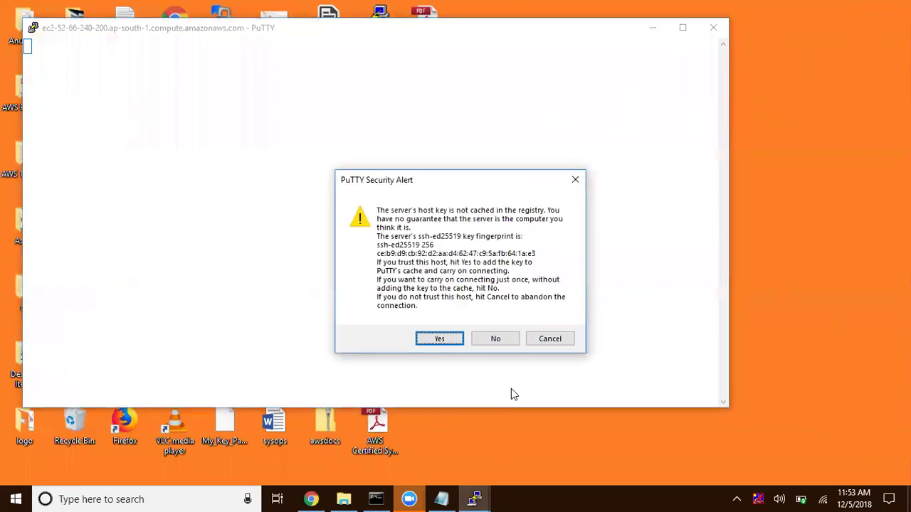
key(Return)
Log in as ec2-user, run uptime, and check how long the instance has been up
text(ec2-user)
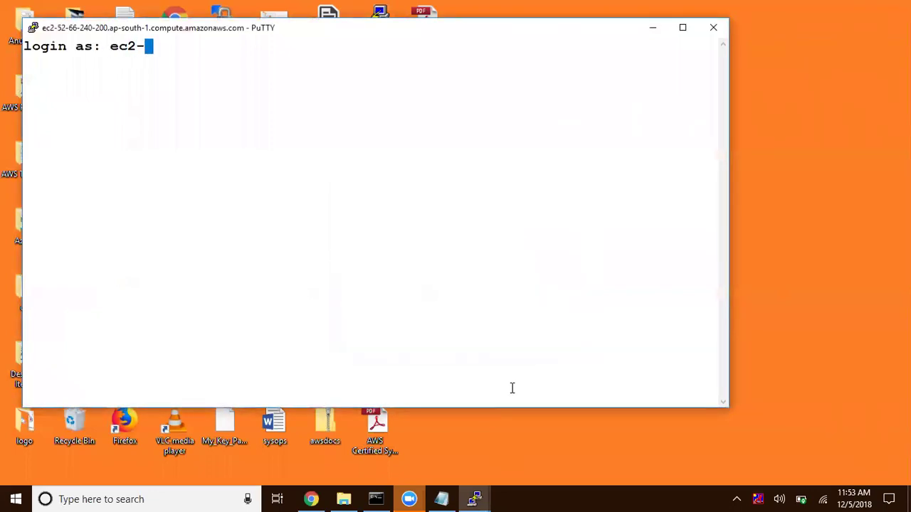
key(Return)
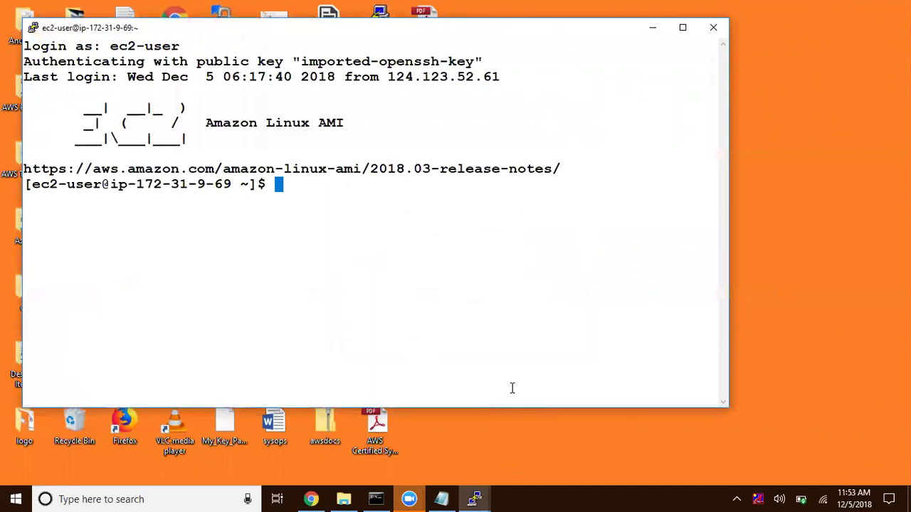
text(uptime)
key(Return)
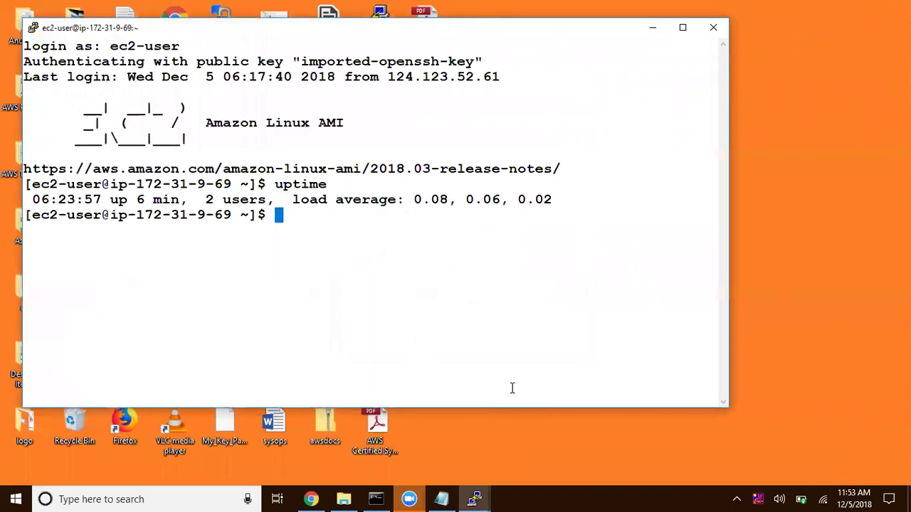
drag(188, 200, 25, 200)
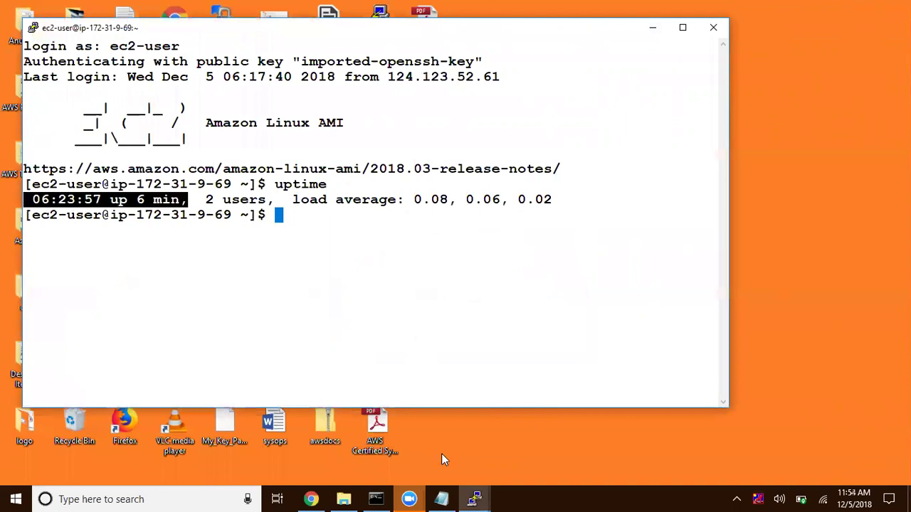
Compare the terminal's uptime with the instance in the EC2 console, refresh the instance list, and open the instance's available actions
click(312, 498)
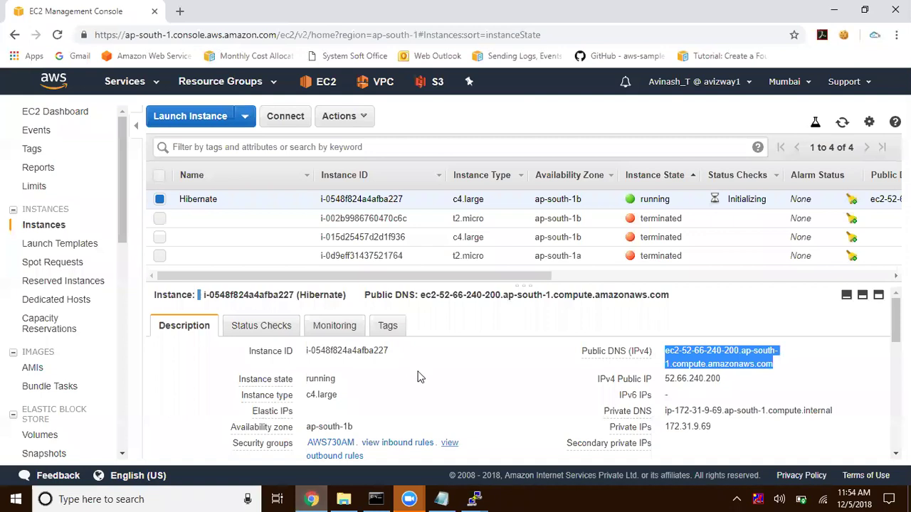
click(311, 499)
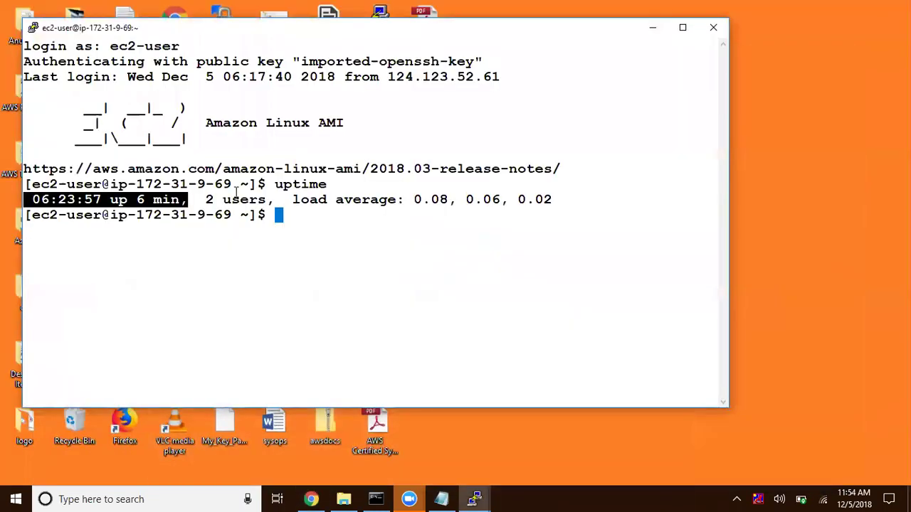
click(311, 499)
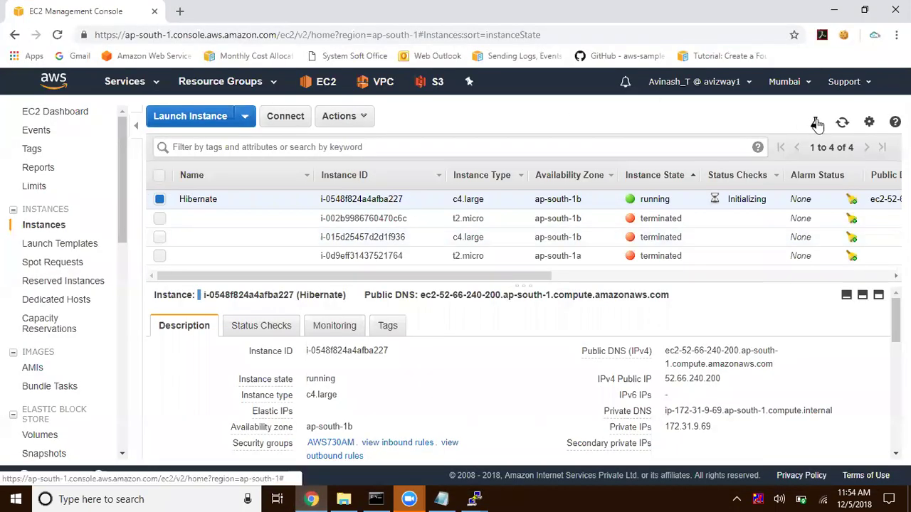
click(842, 123)
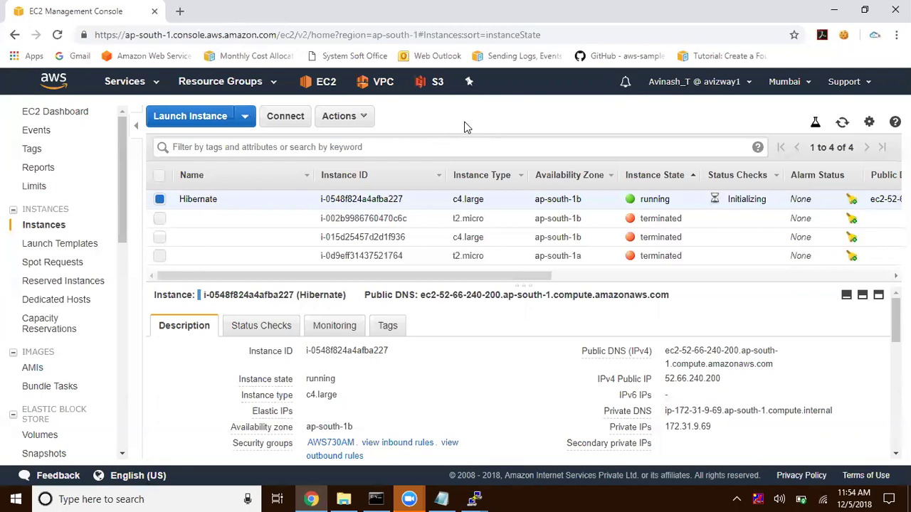
click(344, 120)
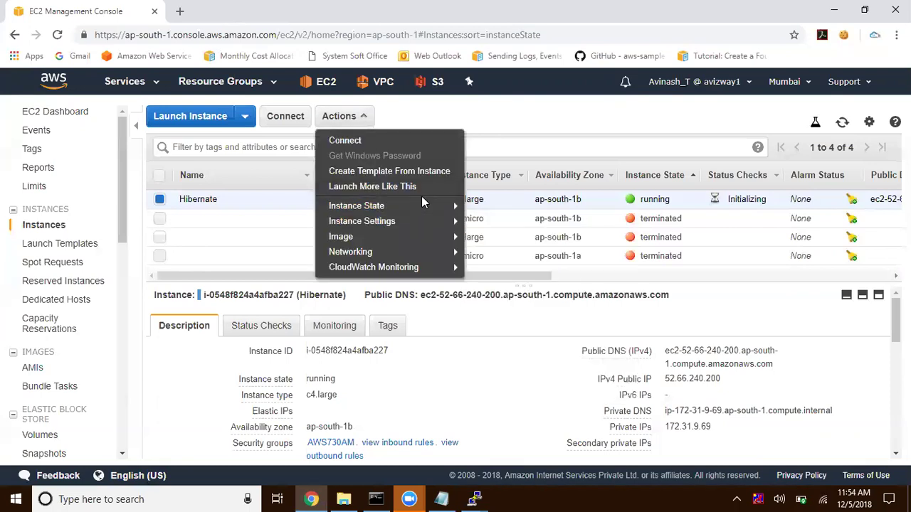
Review the hibernation requirements in Notepad, covering instance families, Amazon Linux AMI 1 and EBS volume encryption, and return to the EC2 console
click(441, 499)
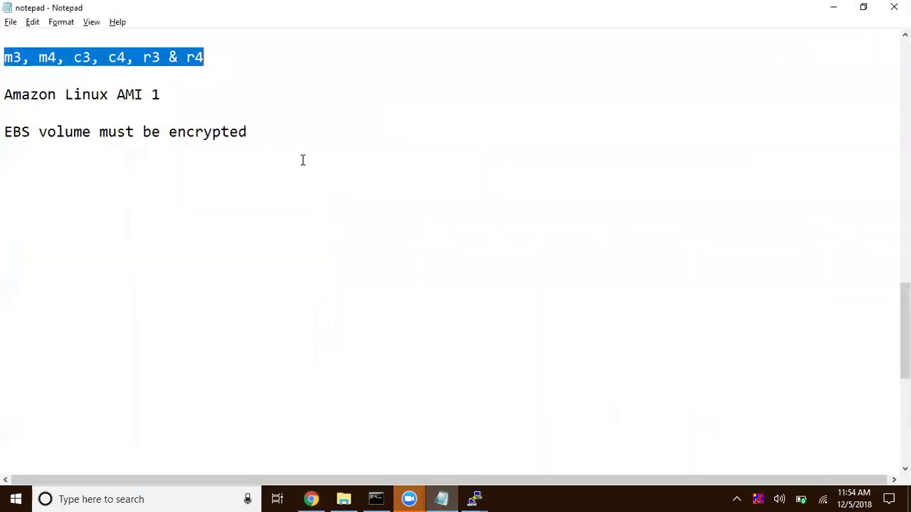
drag(197, 94, 4, 95)
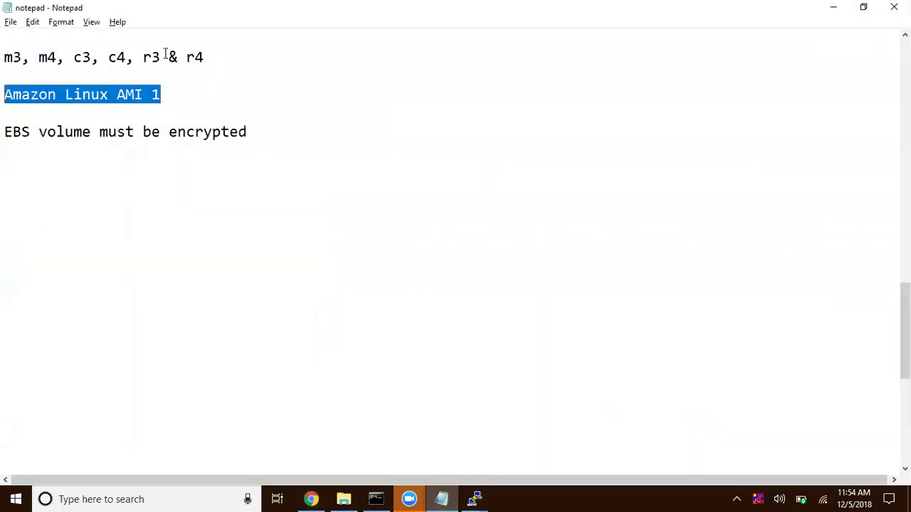
drag(205, 57, 4, 57)
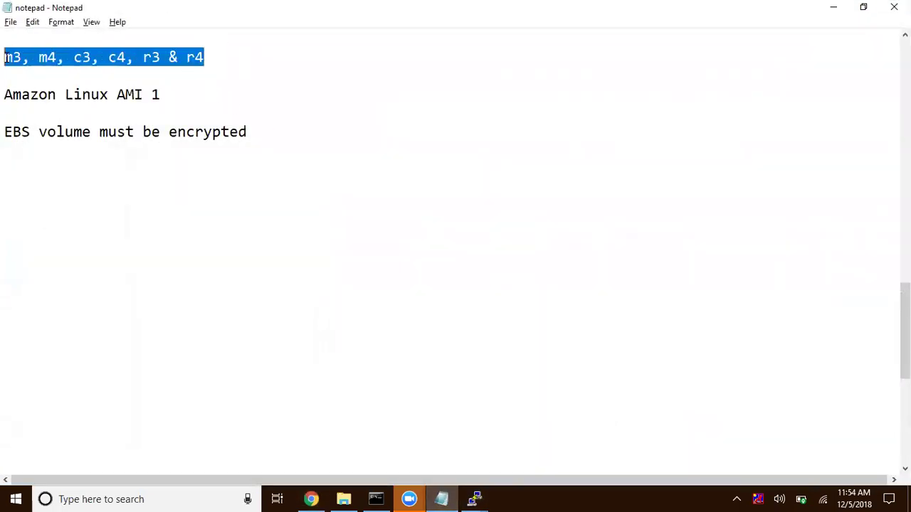
click(171, 93)
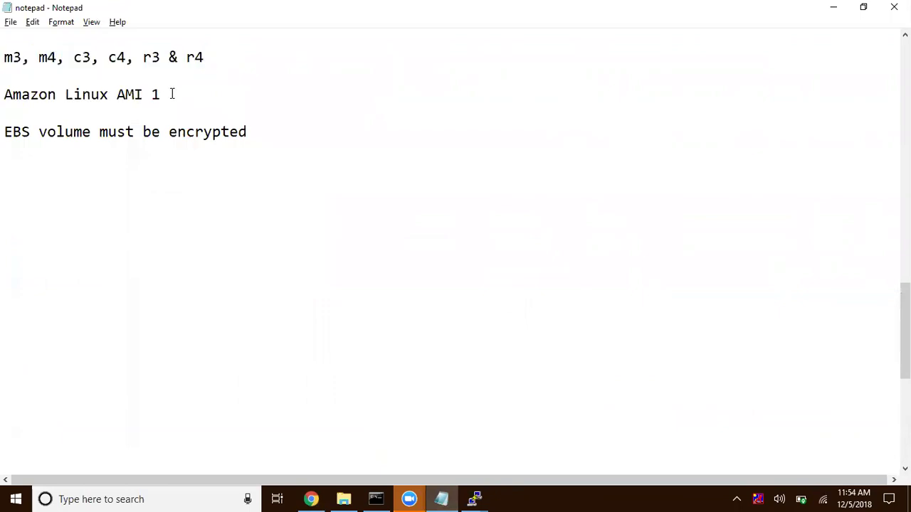
drag(222, 57, 4, 57)
click(211, 62)
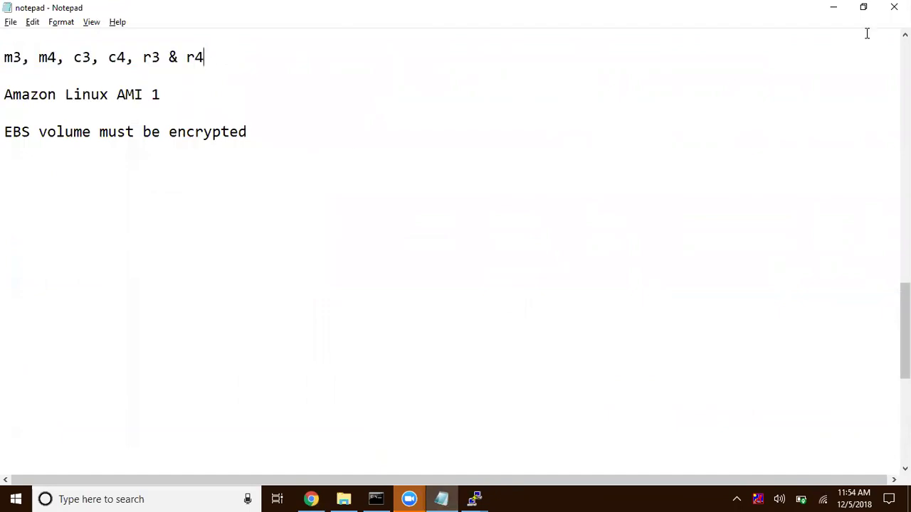
drag(295, 134, 4, 133)
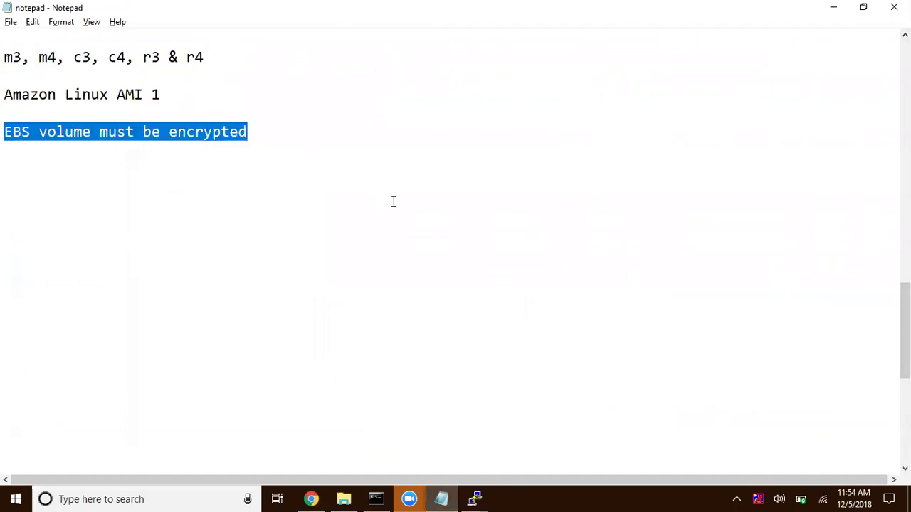
click(832, 7)
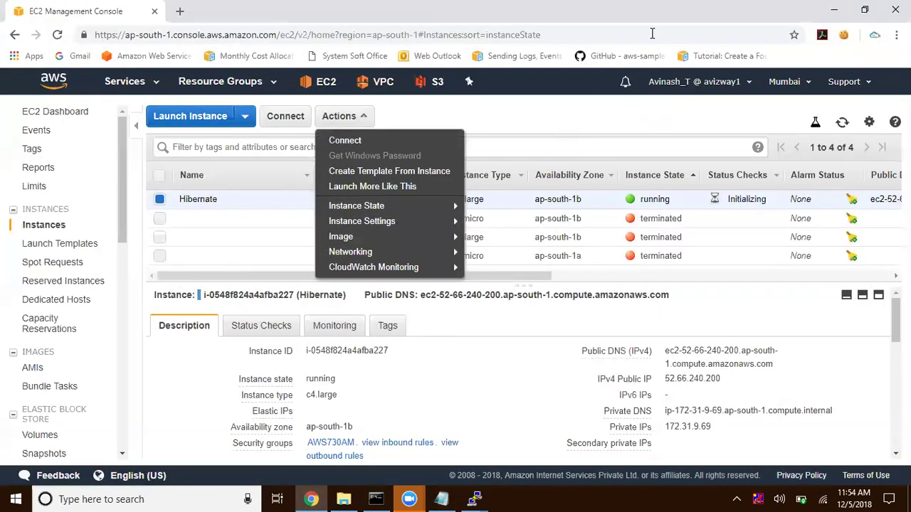